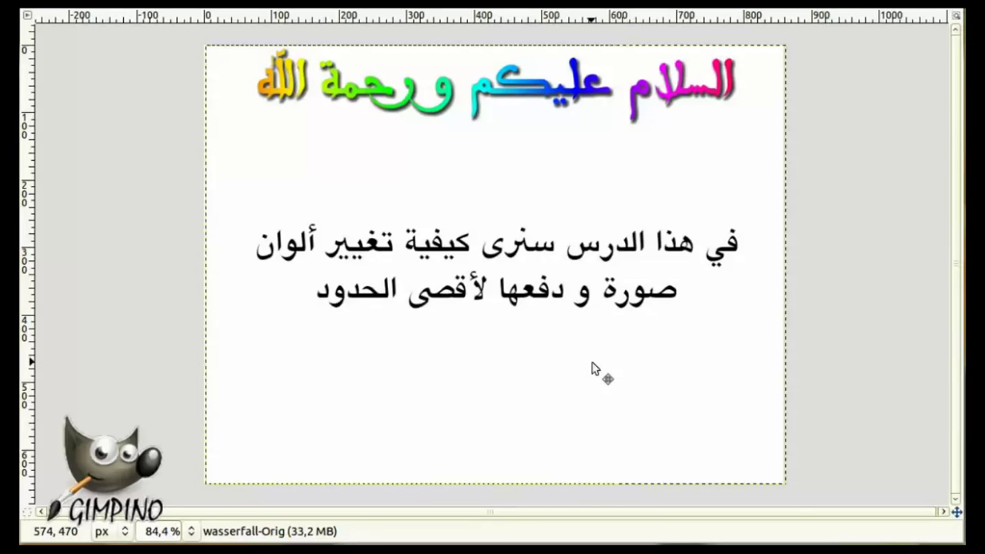
- Show the docks, display the waterfall photo with annotations hidden, and duplicate the wasserfall-Orig layer
key(Tab)
click(812, 153)
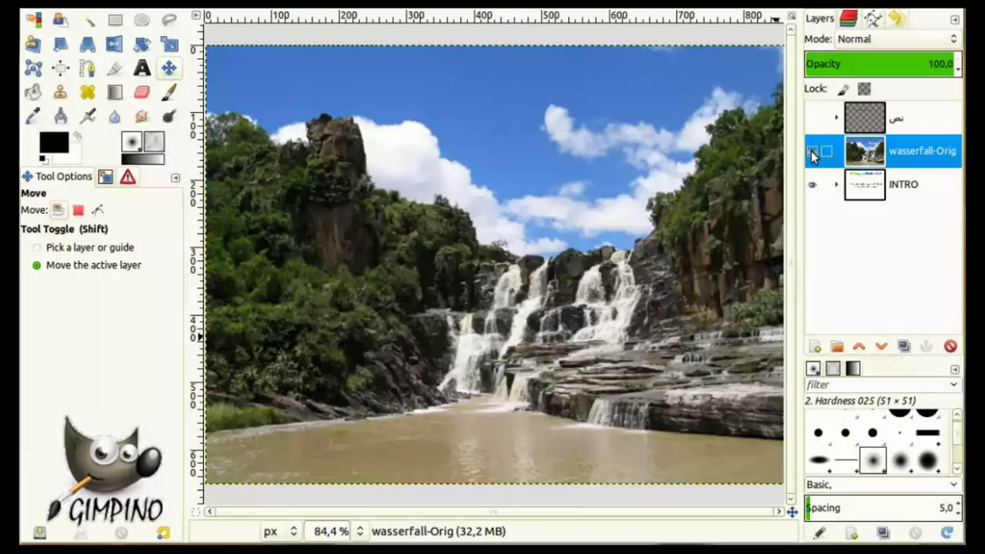
click(813, 119)
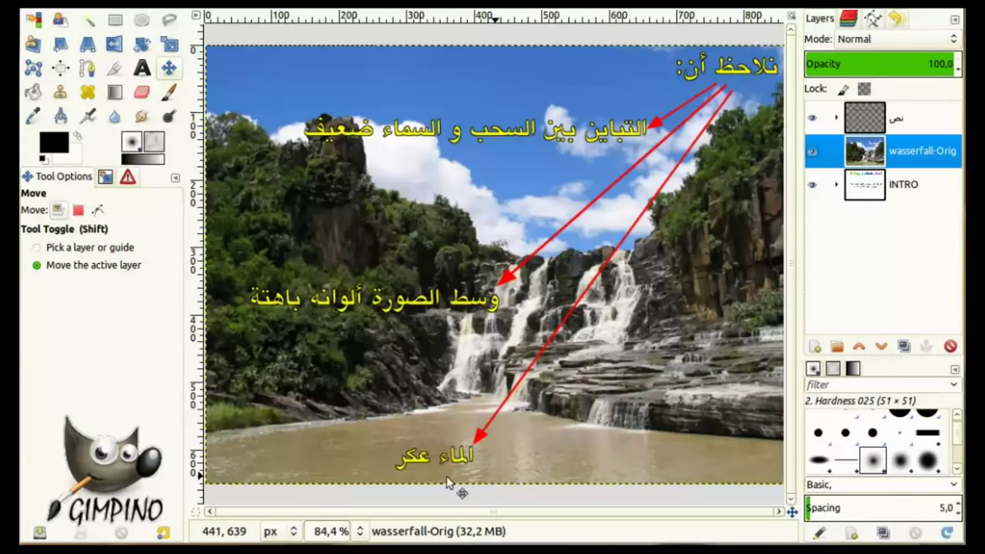
click(812, 117)
click(904, 346)
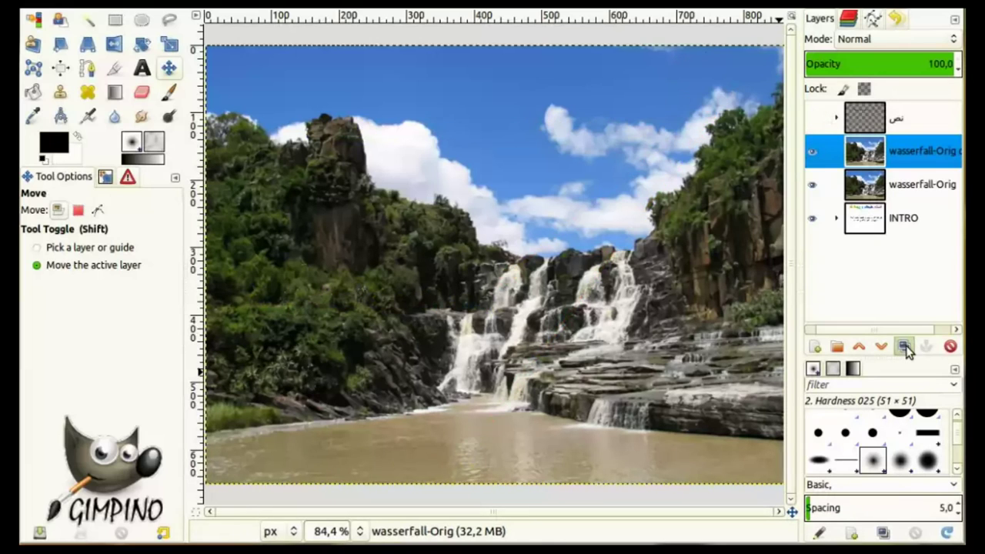
- Fuzzy-select the brown river water, adding the area near the rapids
click(88, 19)
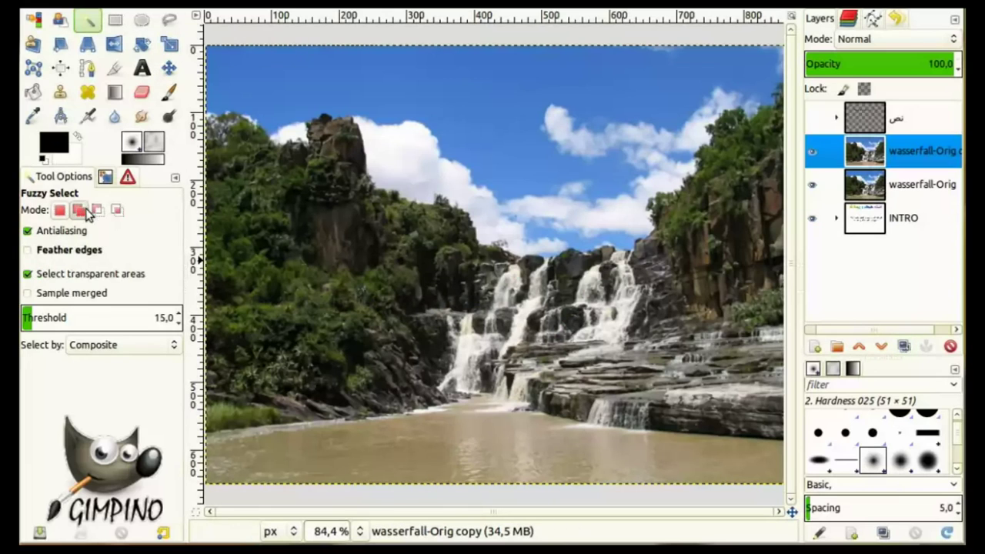
mouse_move(325, 451)
mouse_down()
mouse_move(469, 454)
mouse_move(561, 471)
mouse_move(526, 472)
mouse_up()
drag(473, 413, 448, 433)
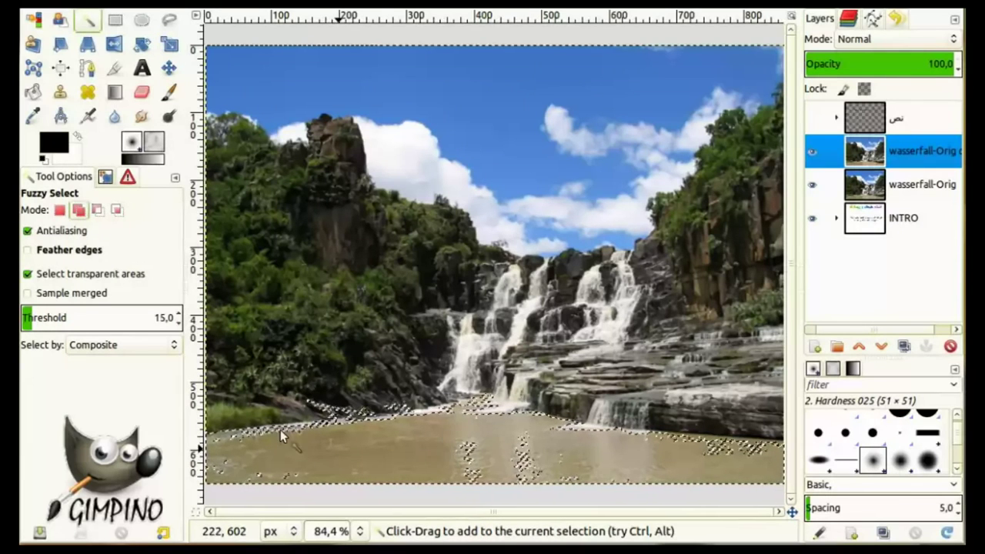
- Trim the water selection's edge with a freehand outline in subtract mode
click(170, 20)
click(96, 209)
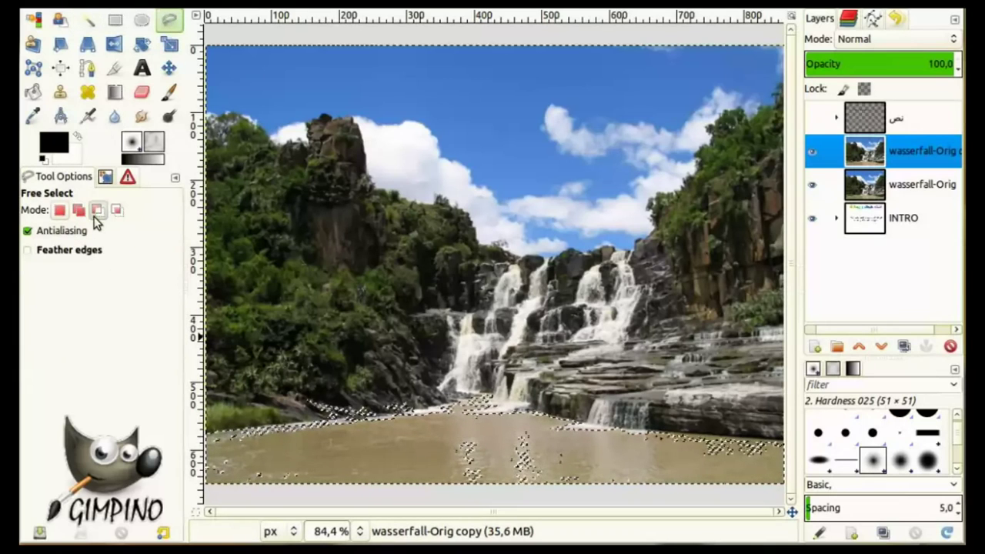
click(308, 415)
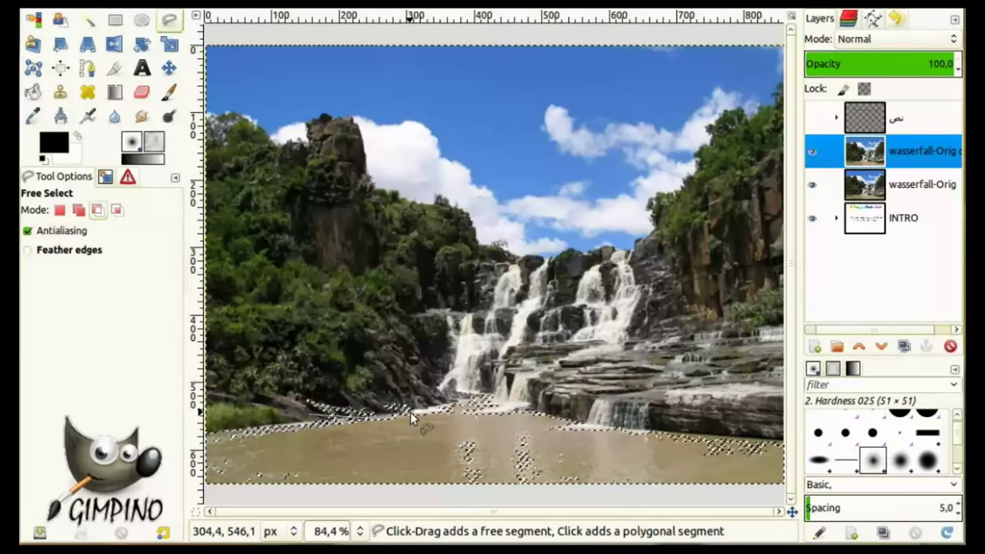
click(414, 411)
click(314, 417)
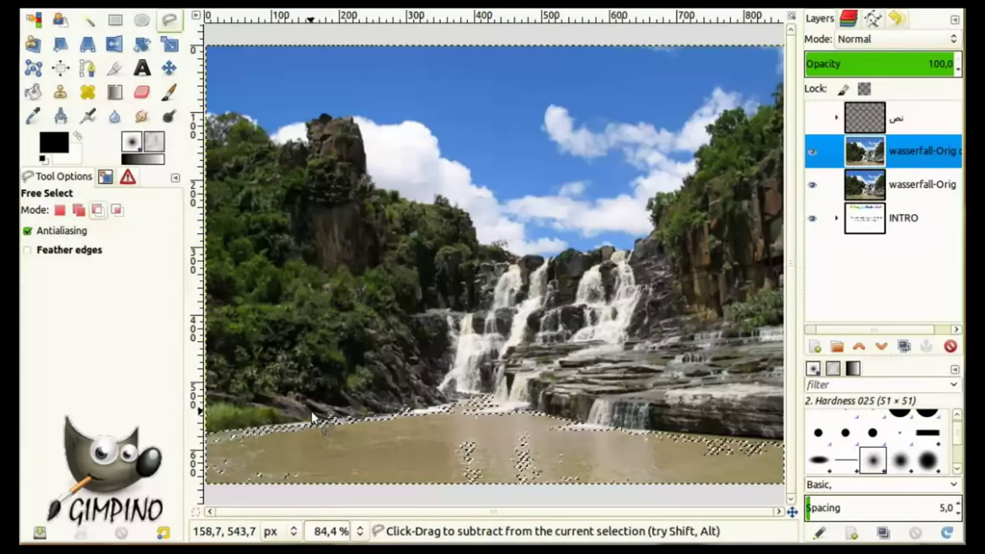
click(87, 20)
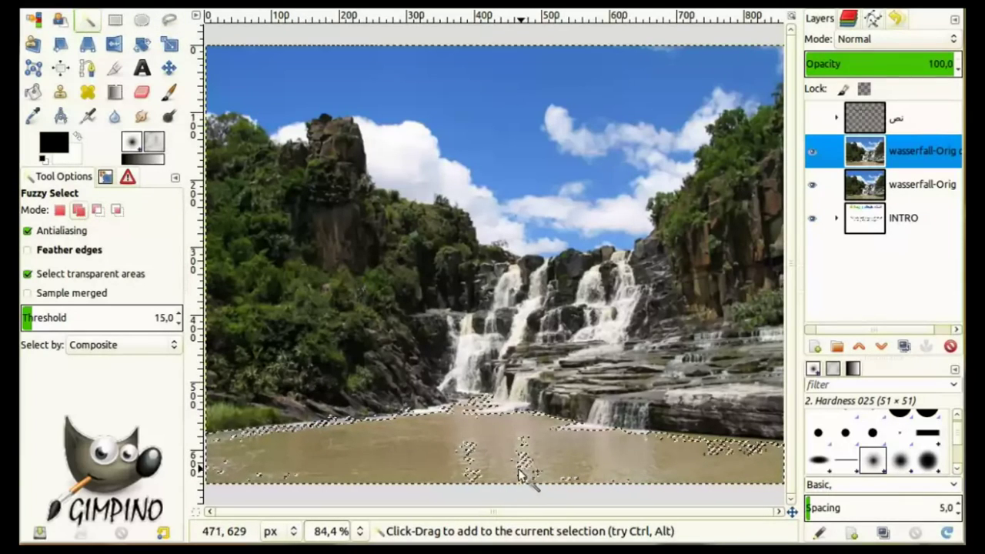
- Try Remove Holes with feathering on the water selection, then undo it
right_click(273, 118)
mouse_move(336, 175)
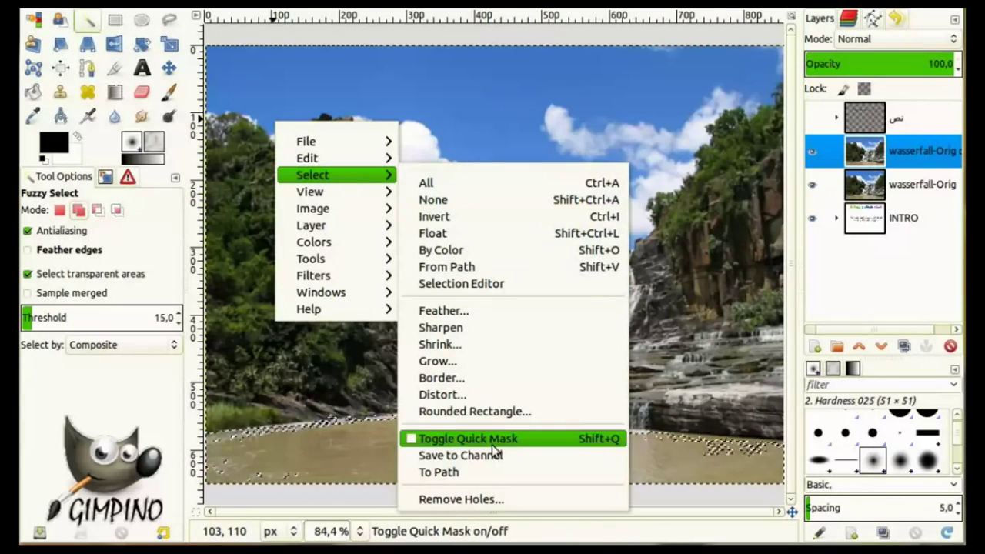
click(475, 500)
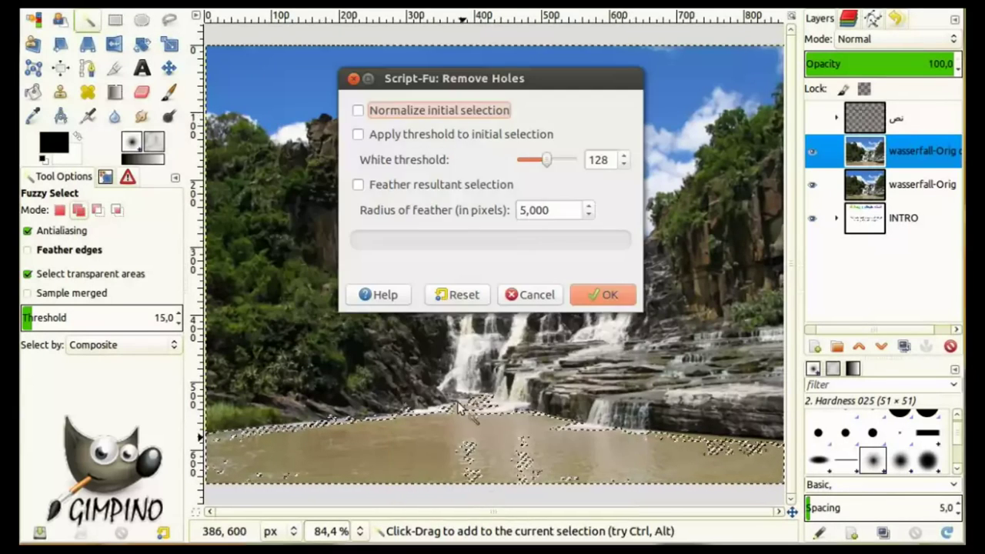
click(391, 186)
click(629, 300)
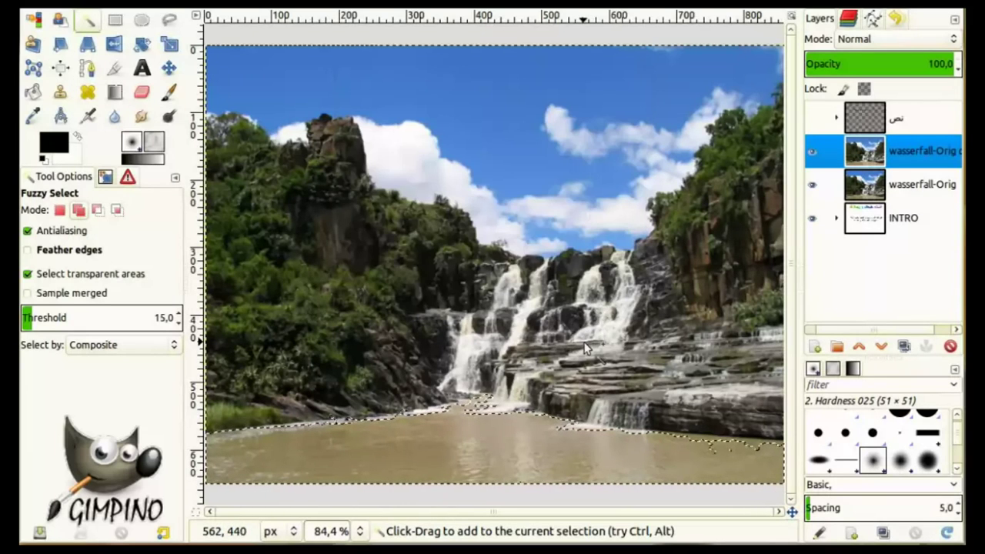
right_click(339, 112)
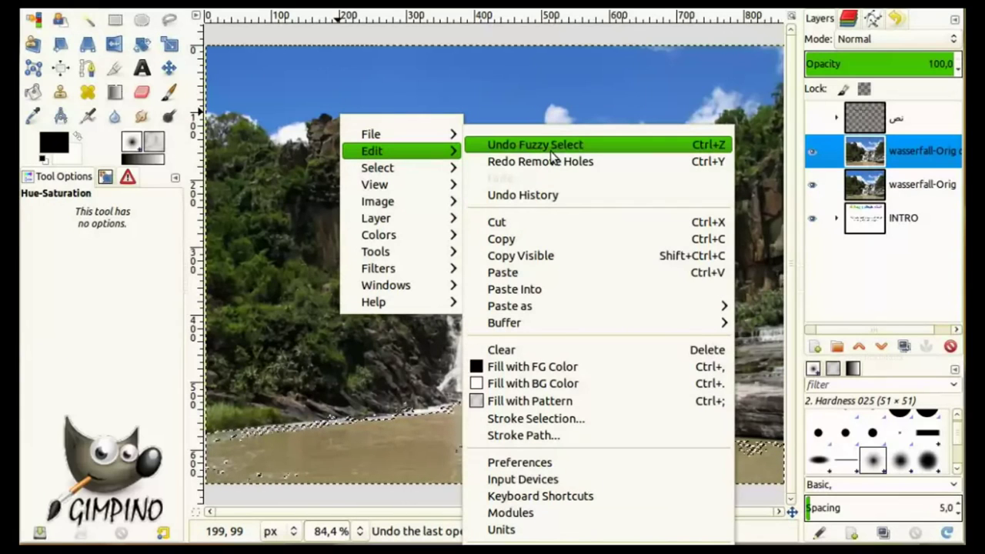
click(551, 151)
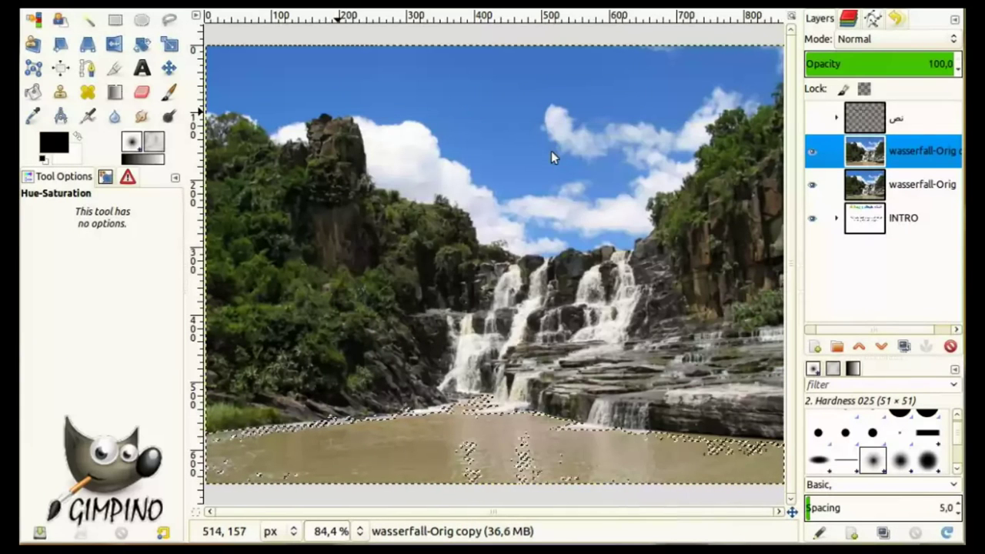
right_click(246, 84)
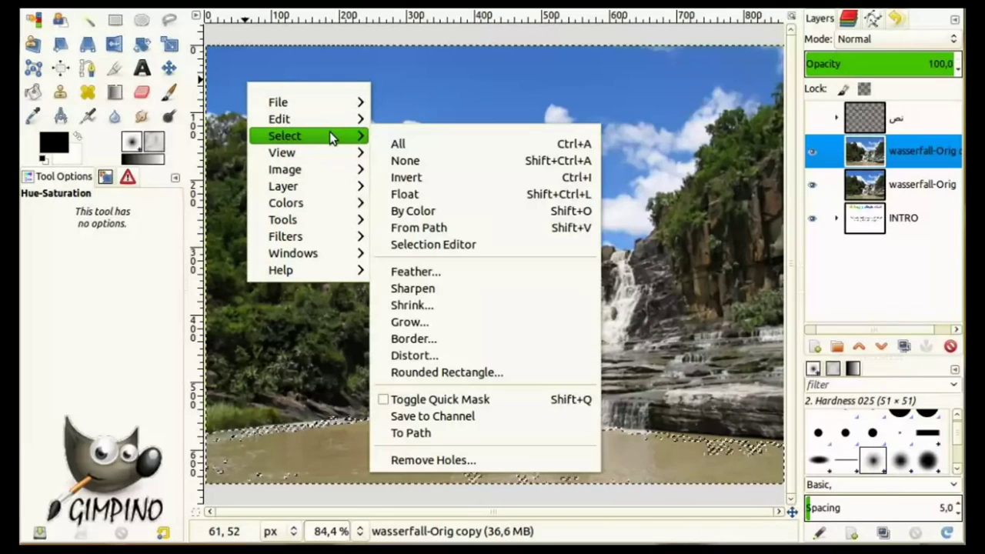
- Clear the selection and load the saved مياه water channel as the selection
click(411, 159)
click(847, 20)
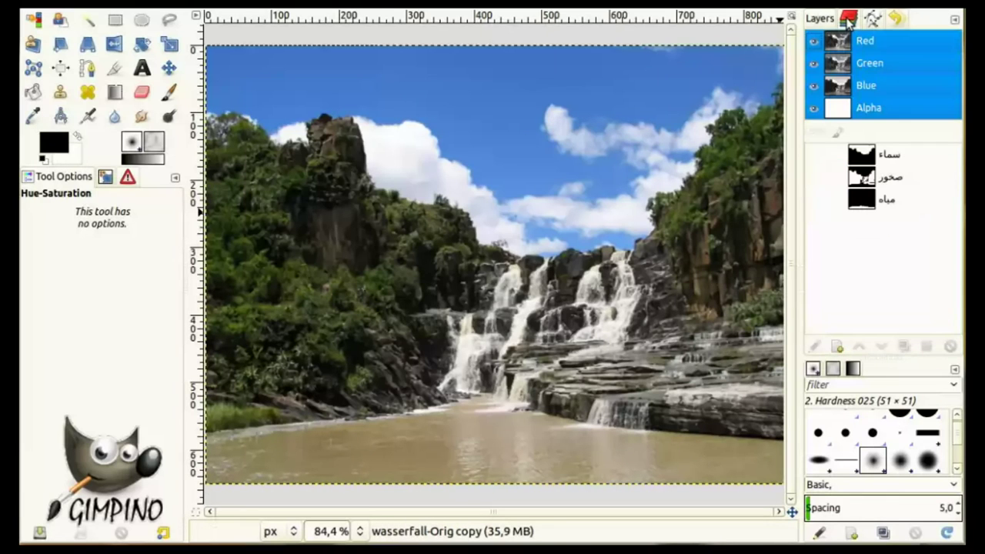
click(814, 202)
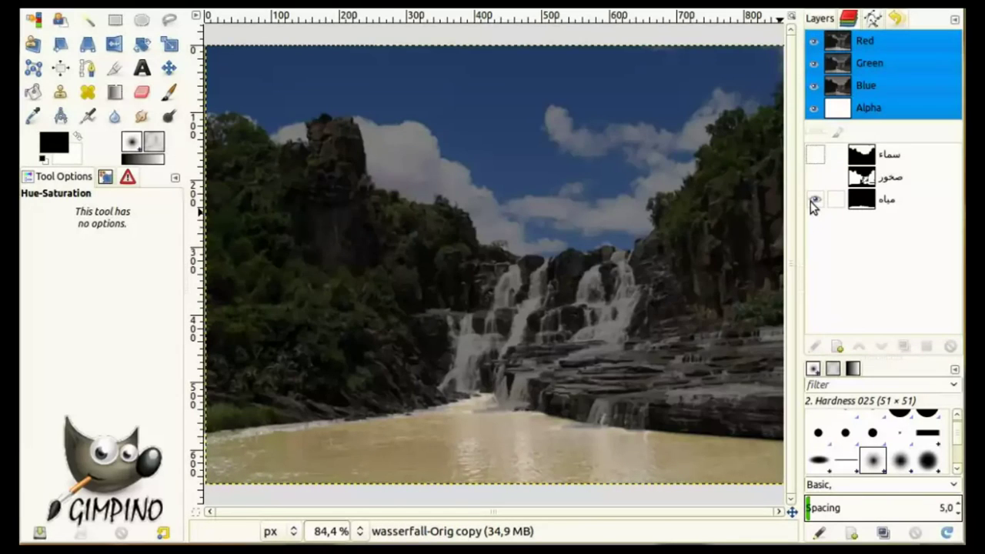
click(814, 202)
click(857, 200)
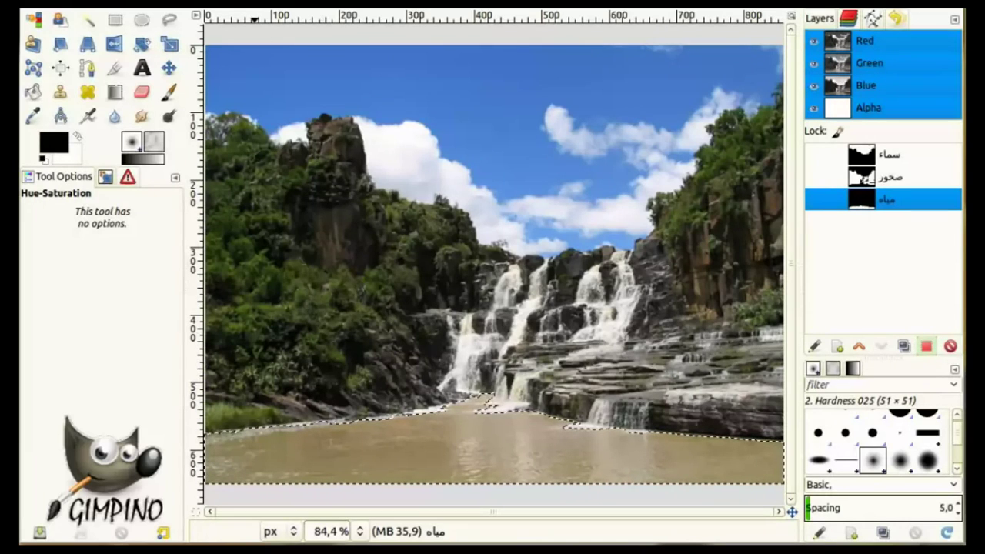
- Make the wasserfall-Orig copy layer the active layer
right_click(267, 108)
mouse_move(305, 214)
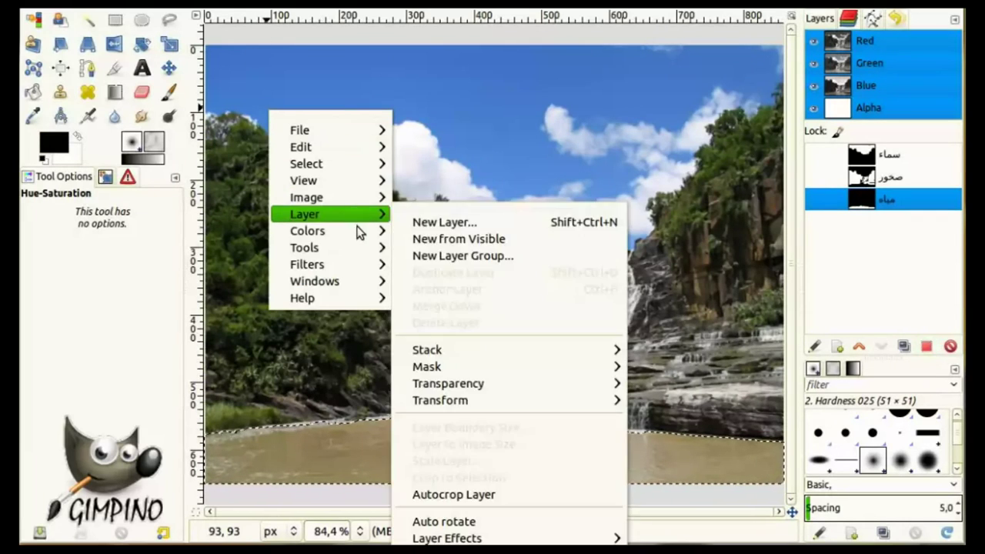
mouse_move(307, 231)
click(433, 191)
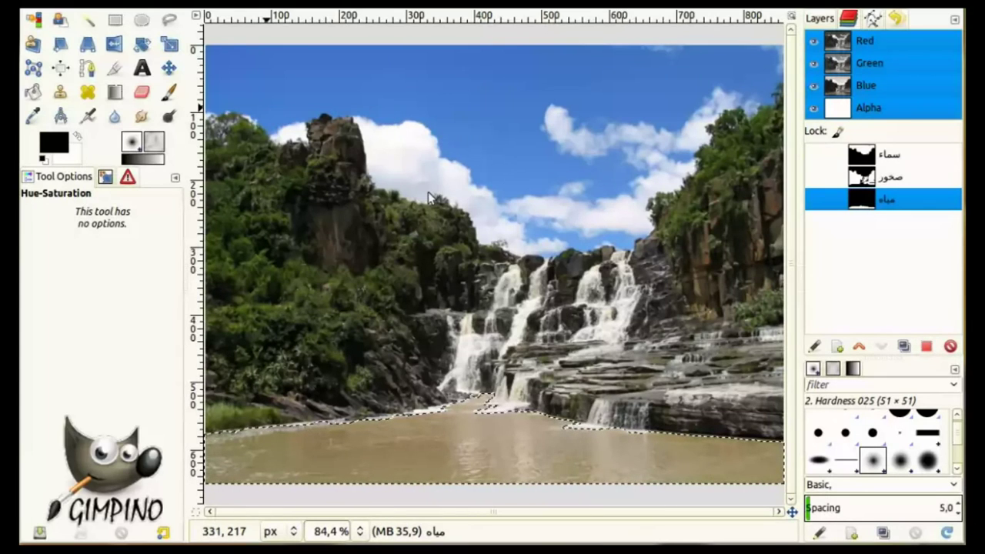
click(830, 18)
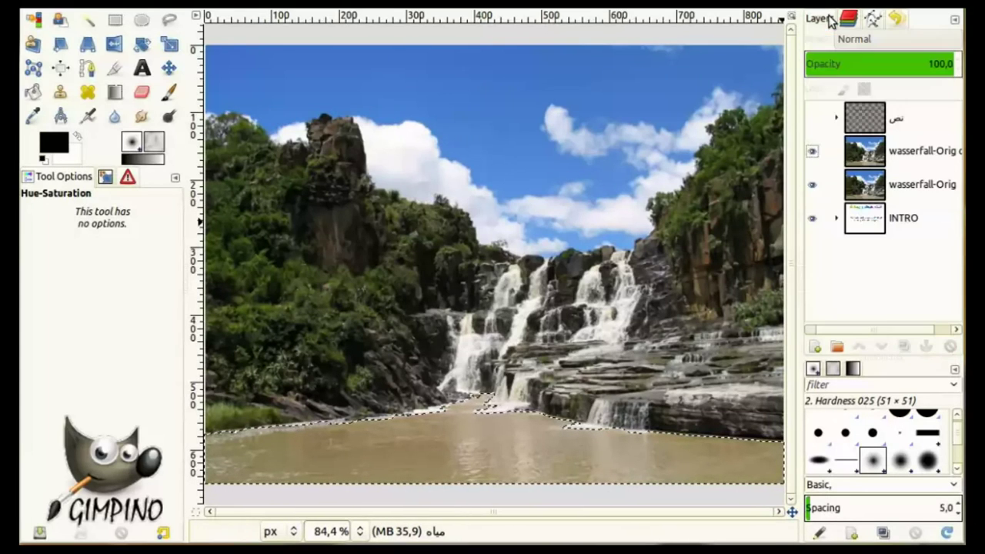
click(868, 166)
right_click(409, 207)
mouse_move(448, 327)
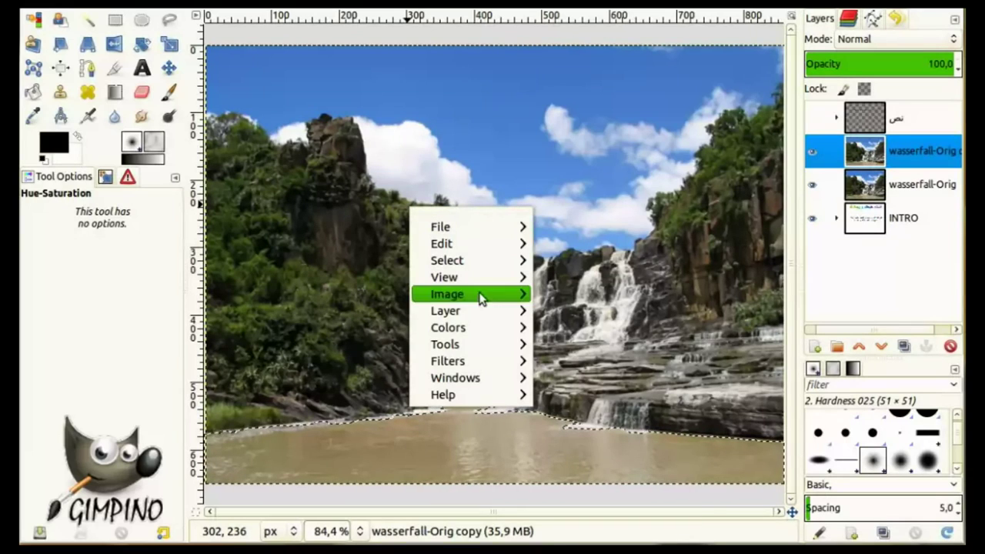
- Apply Hue-Saturation to the water: overlap 100, hue 170, saturation 100, lightness -10
click(584, 190)
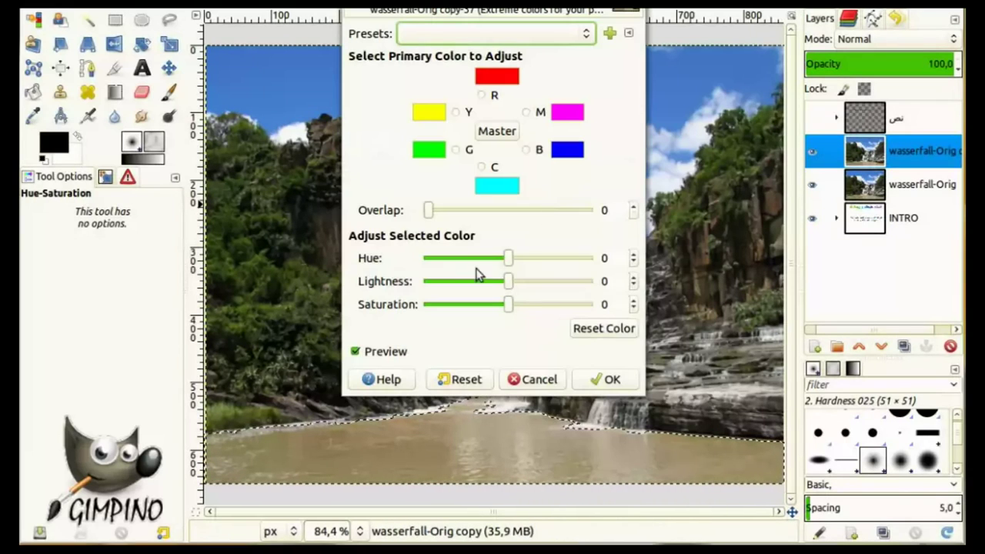
drag(428, 211, 637, 213)
double_click(608, 259)
text(170)
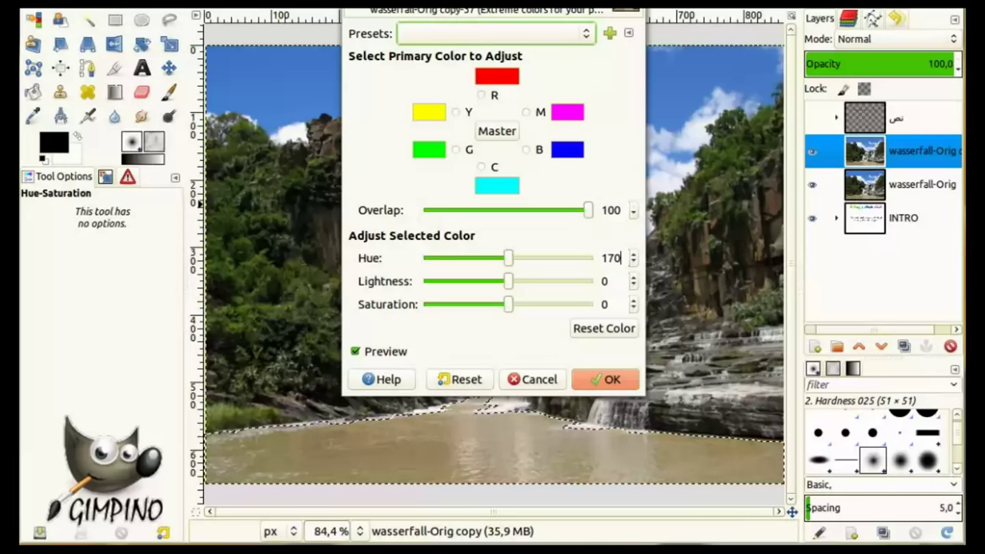
key(Return)
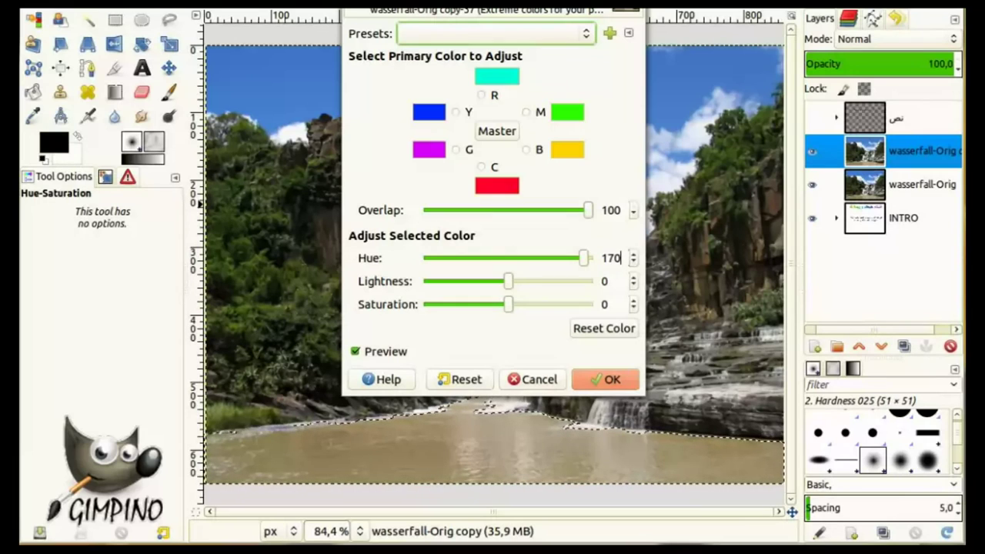
drag(509, 304, 625, 308)
drag(500, 284, 506, 286)
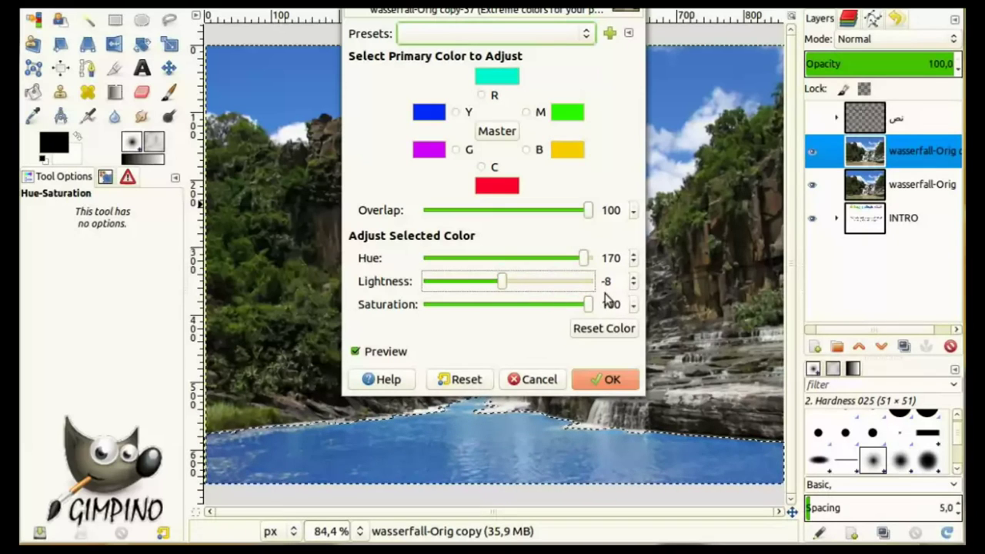
click(633, 284)
click(633, 285)
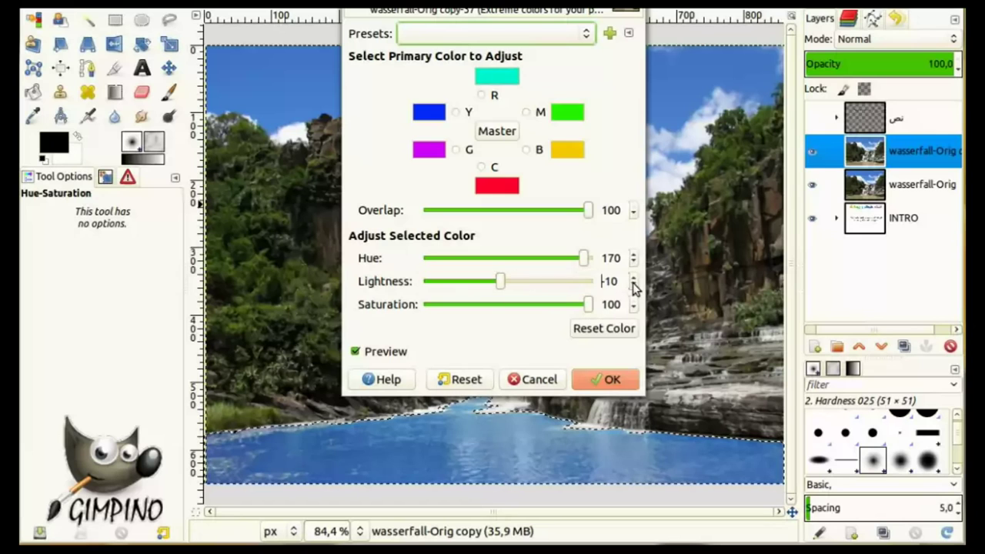
click(598, 380)
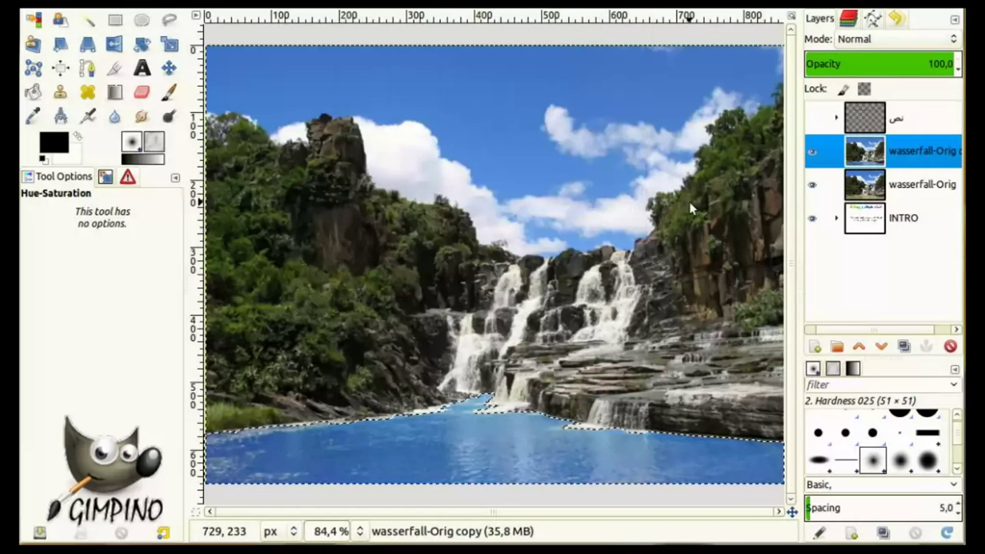
- Clear the water selection, load the صخور rocks channel, and activate wasserfall-Orig copy
right_click(377, 195)
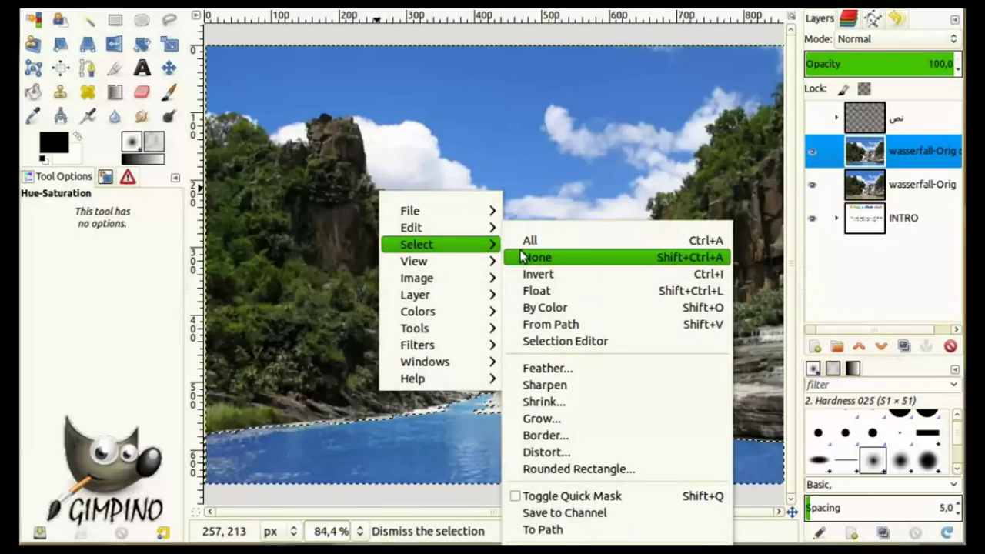
click(528, 257)
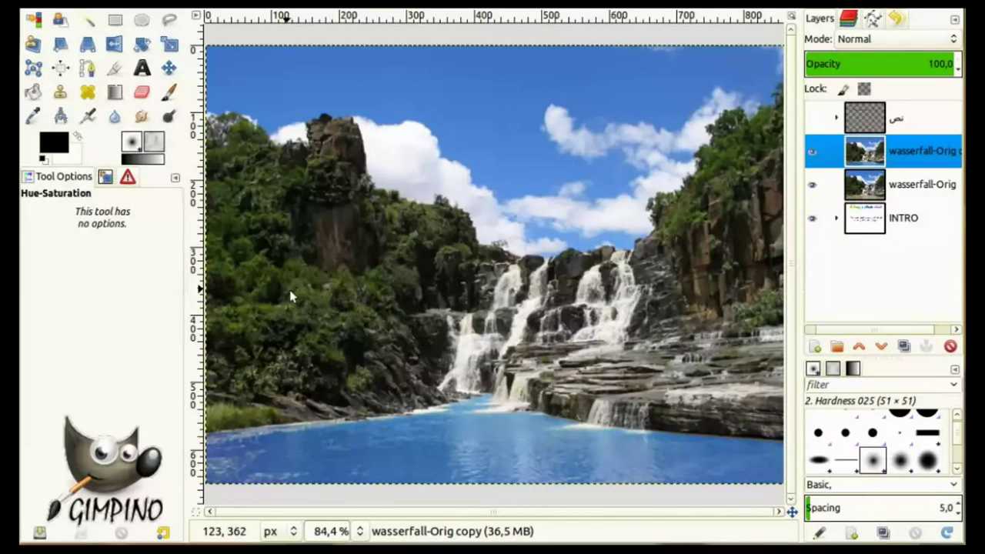
click(849, 18)
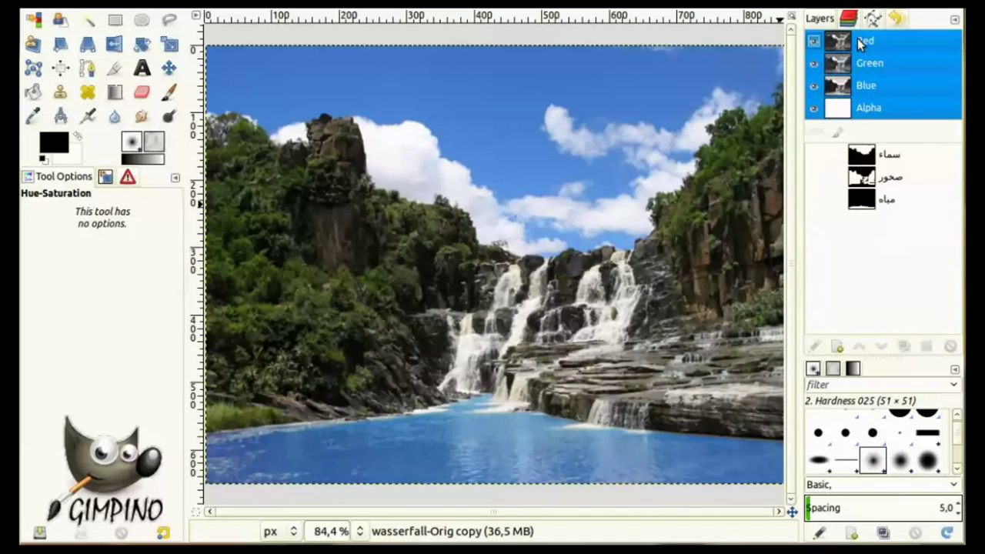
click(870, 179)
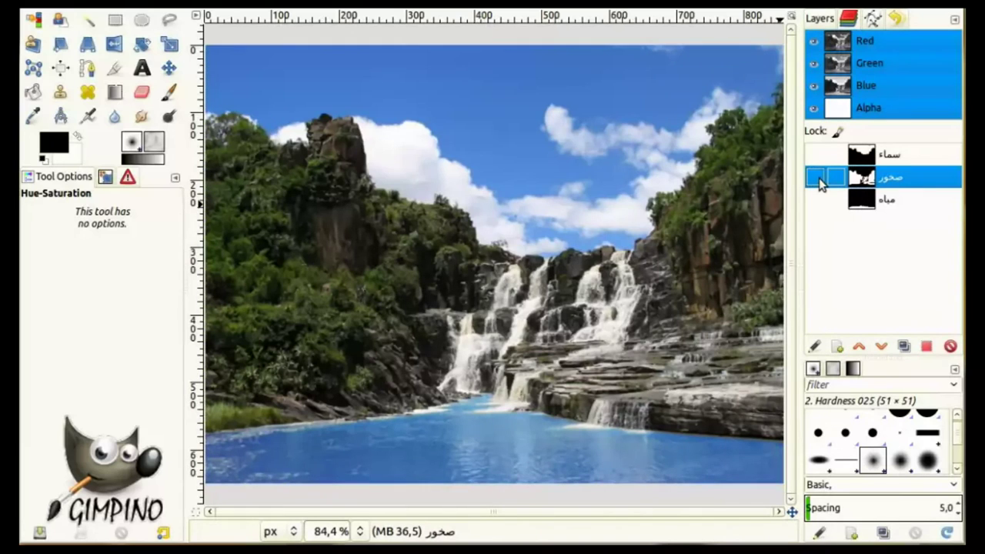
click(816, 178)
click(815, 178)
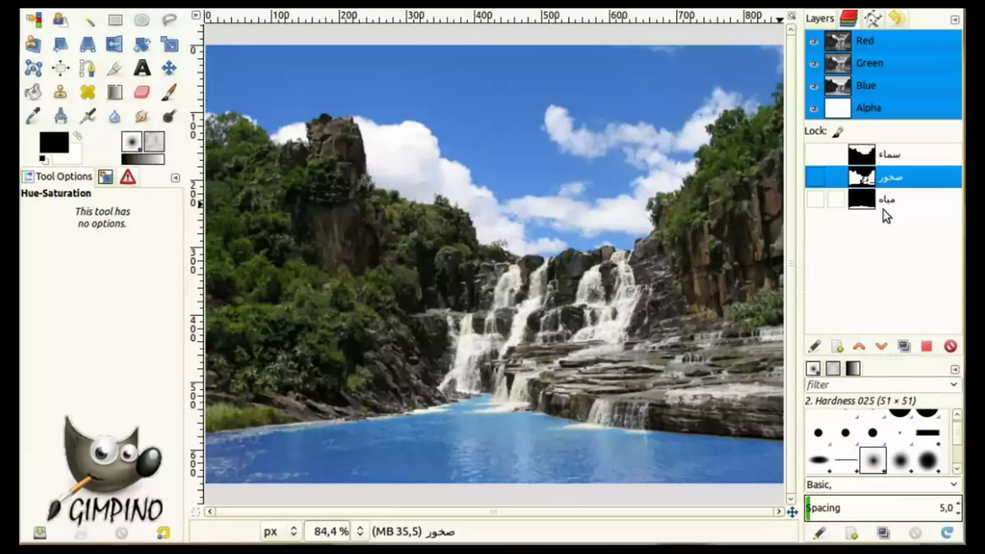
click(928, 347)
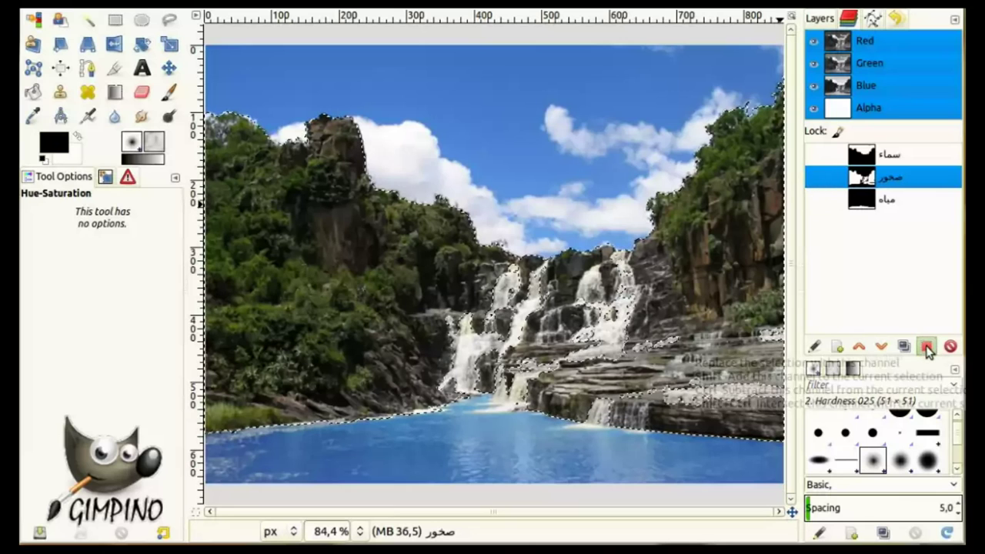
click(817, 20)
click(865, 152)
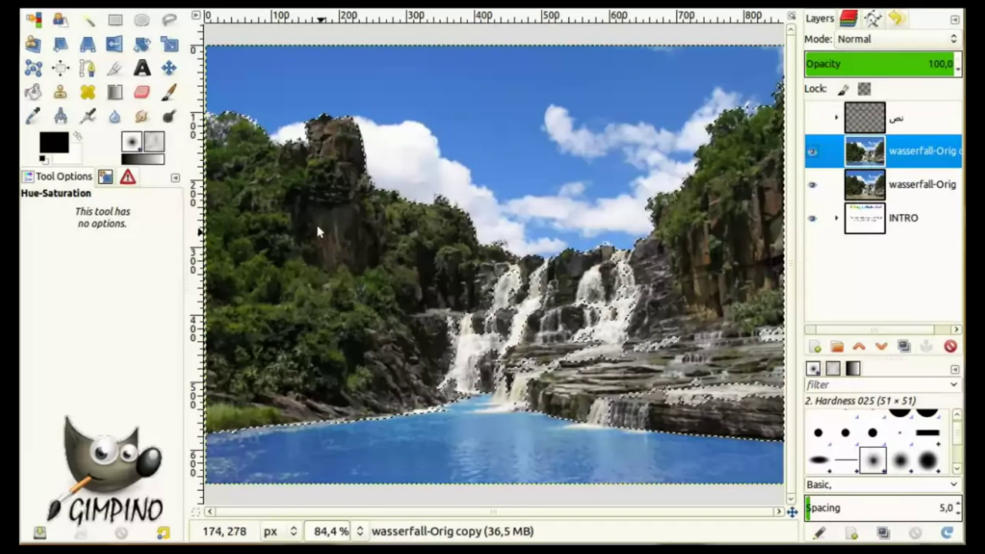
- Apply Levels to the rocks selection with input black point 3 and white point 183
right_click(278, 60)
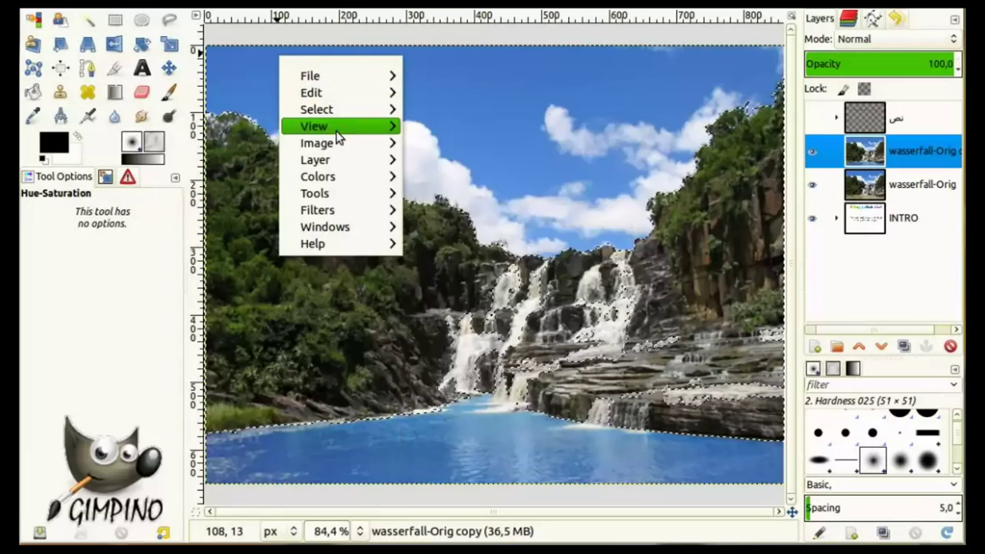
mouse_move(339, 176)
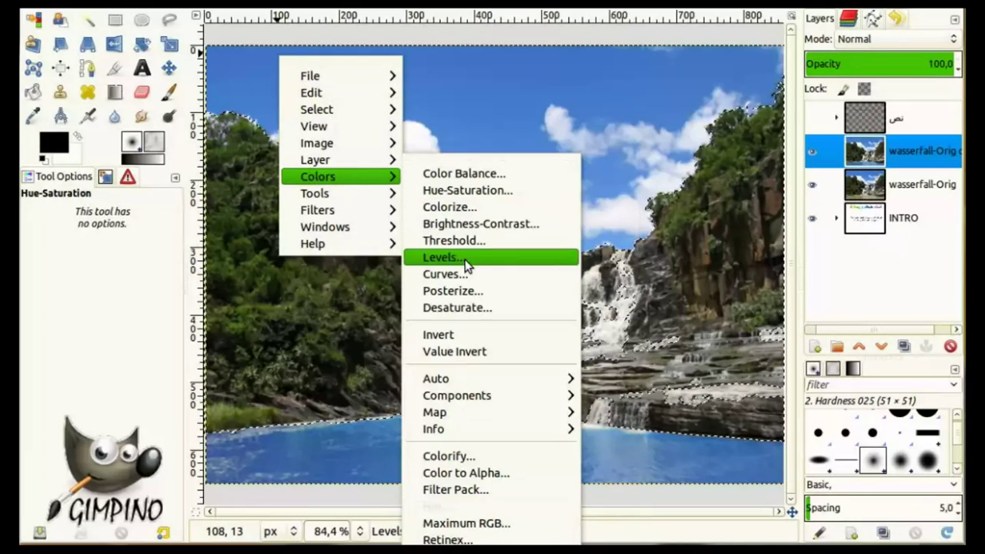
click(462, 257)
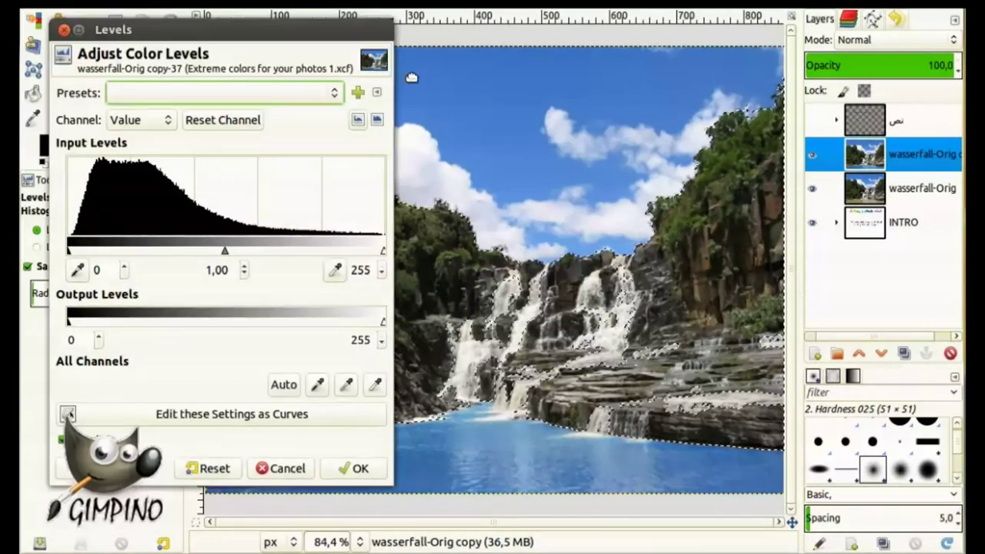
drag(356, 38, 807, 60)
drag(807, 271, 773, 275)
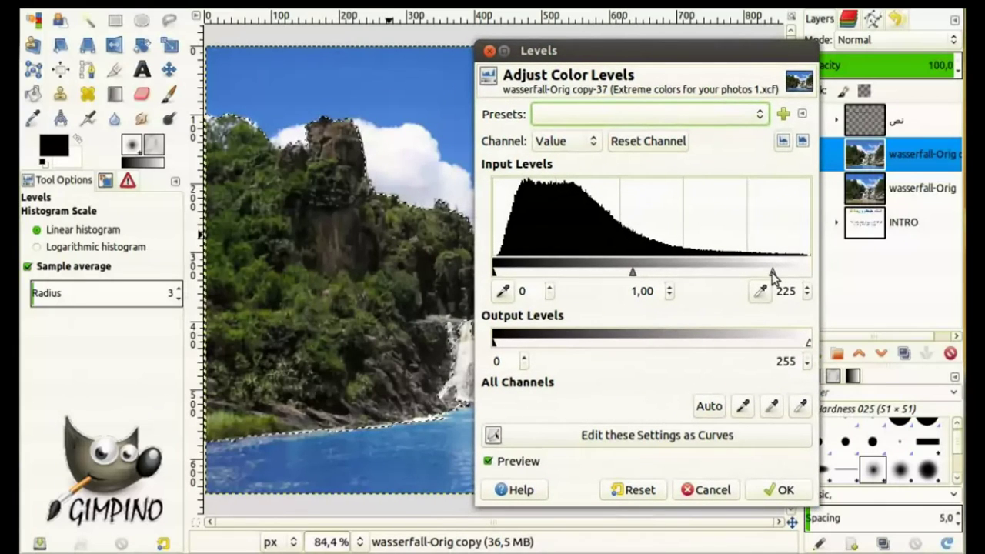
click(551, 286)
click(552, 287)
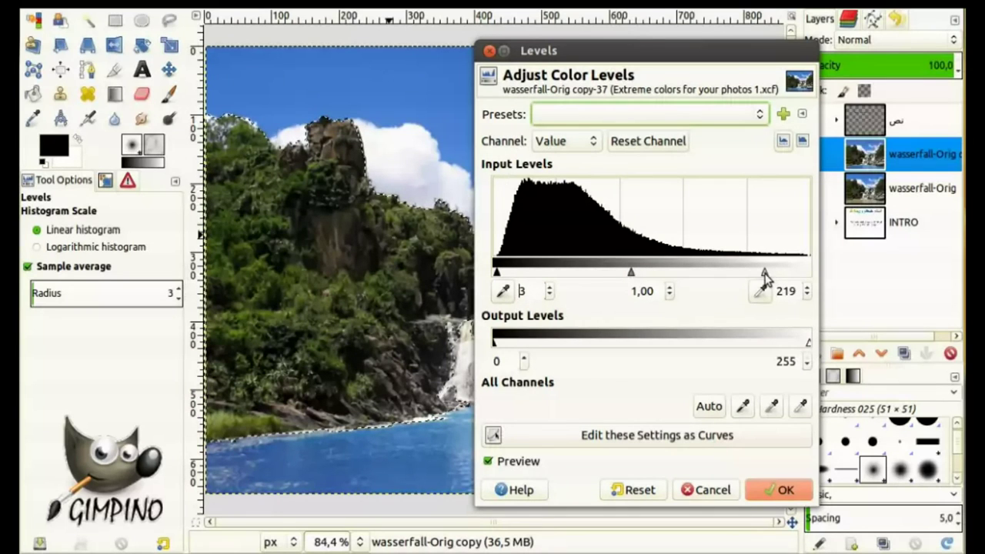
drag(585, 50, 334, 48)
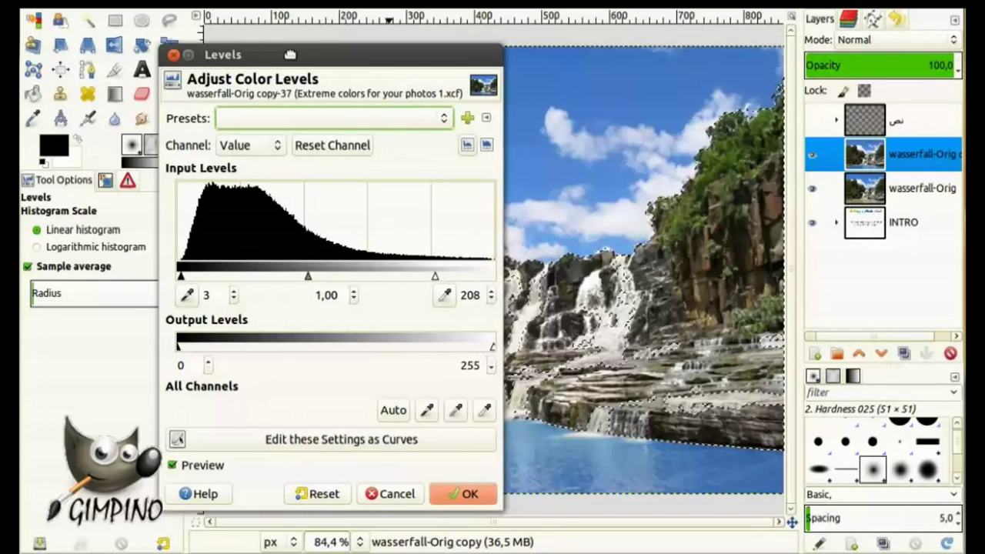
click(236, 459)
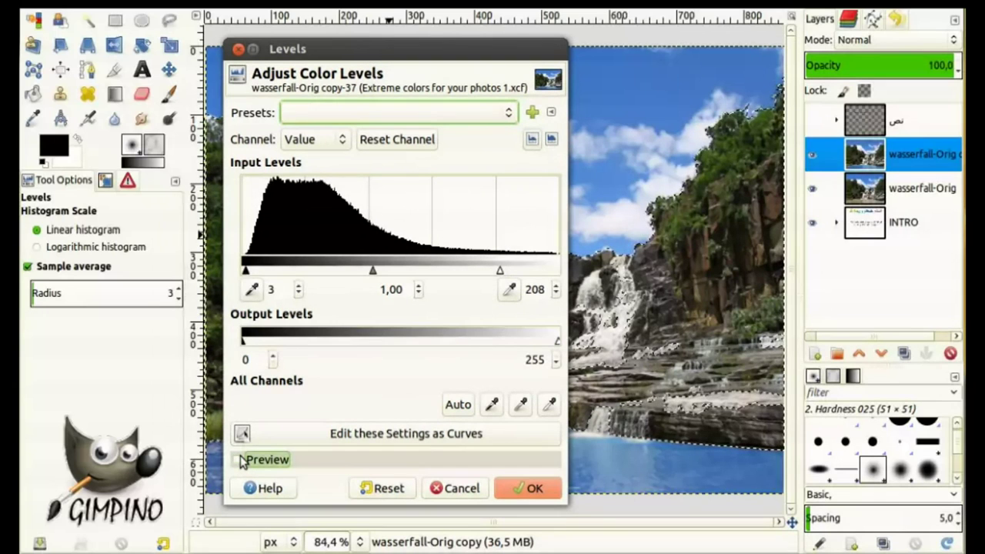
drag(501, 270, 469, 271)
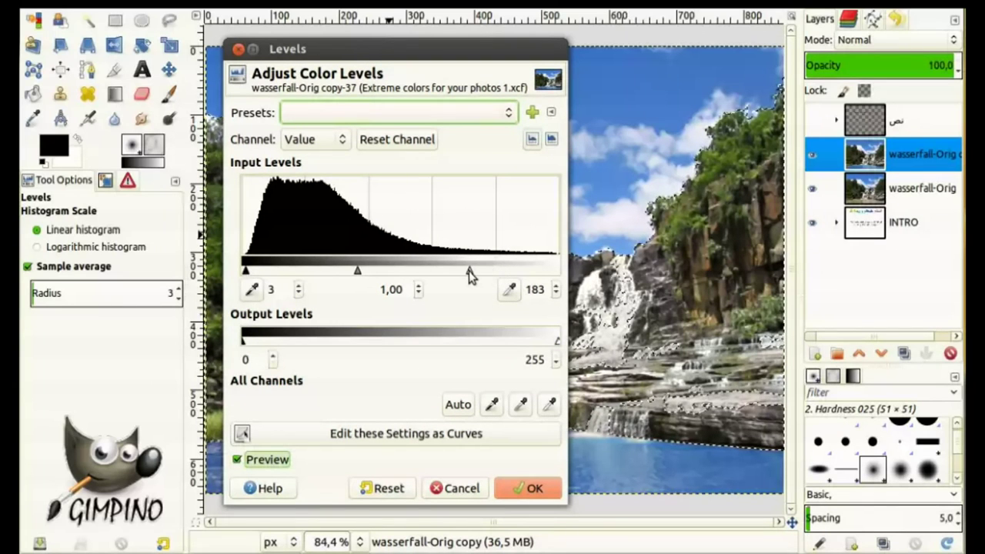
click(516, 488)
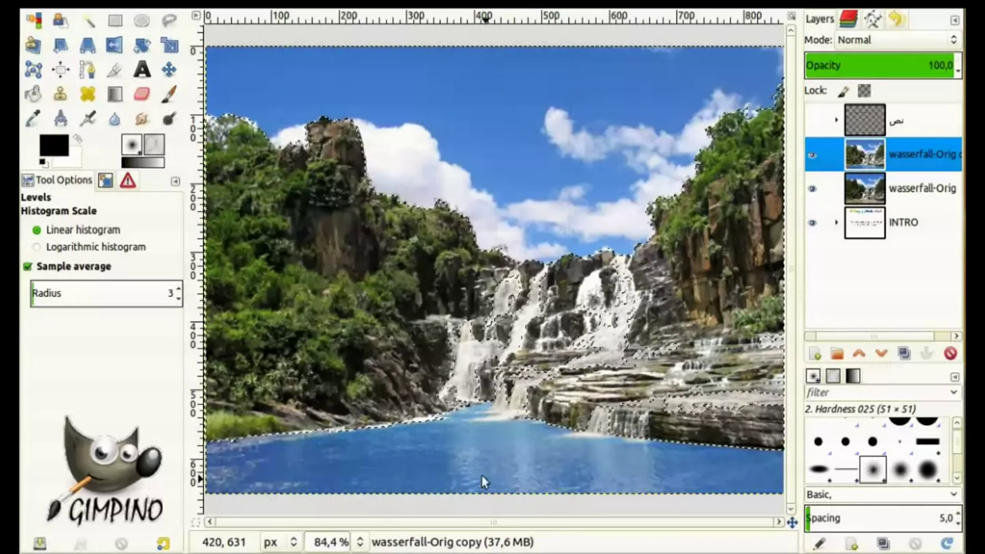
- Reset Hue-Saturation and apply saturation 50, lightness 2 to the rocks and greenery
right_click(257, 79)
mouse_move(297, 205)
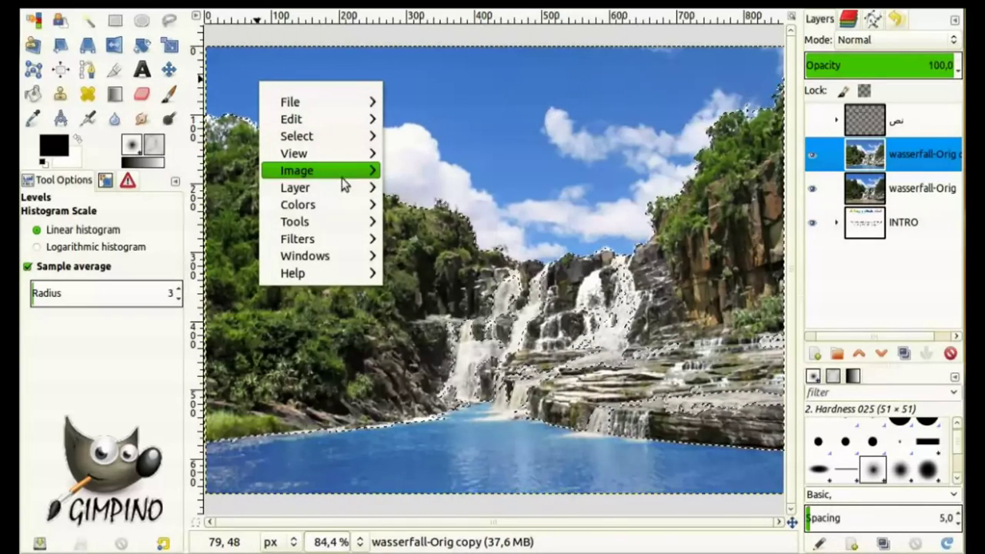
click(442, 193)
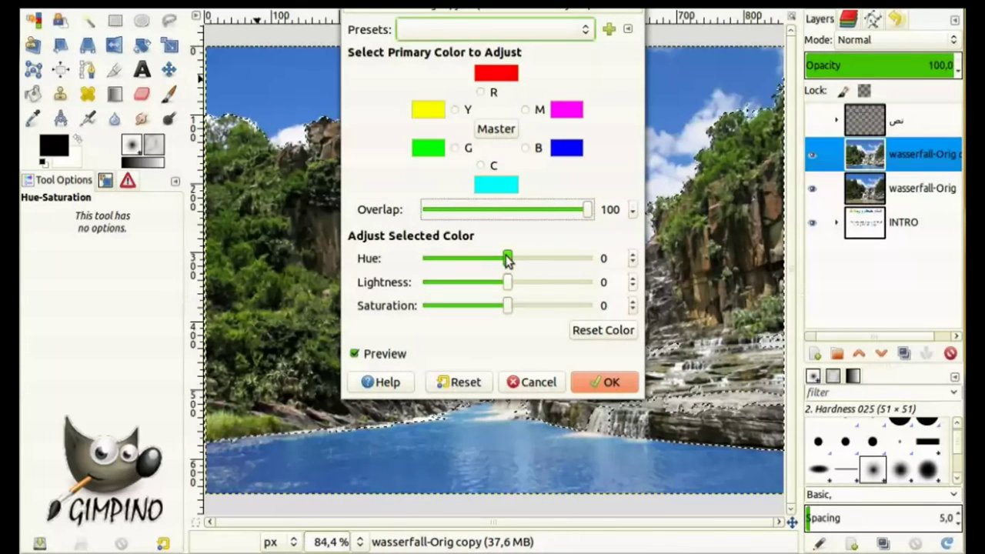
drag(507, 257, 520, 258)
click(458, 382)
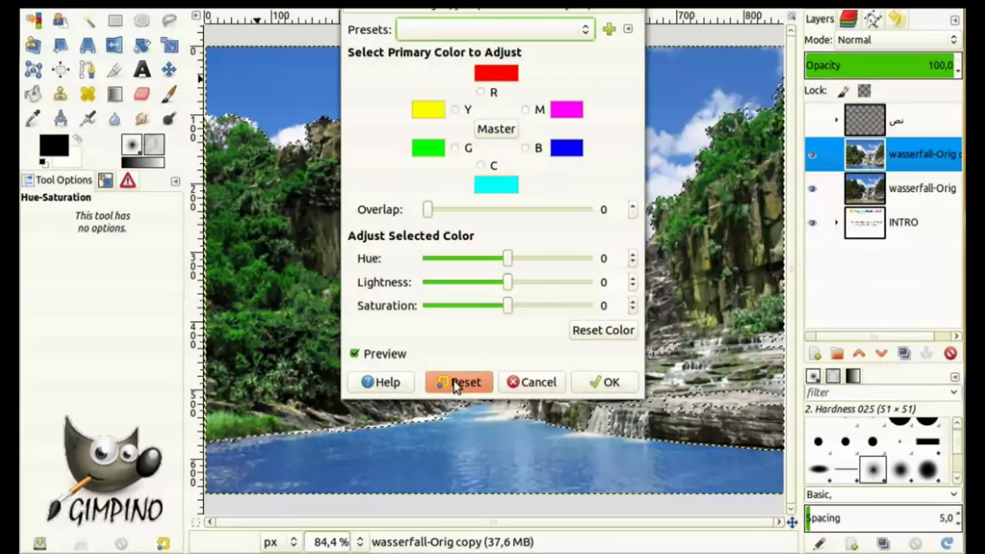
drag(509, 306, 545, 305)
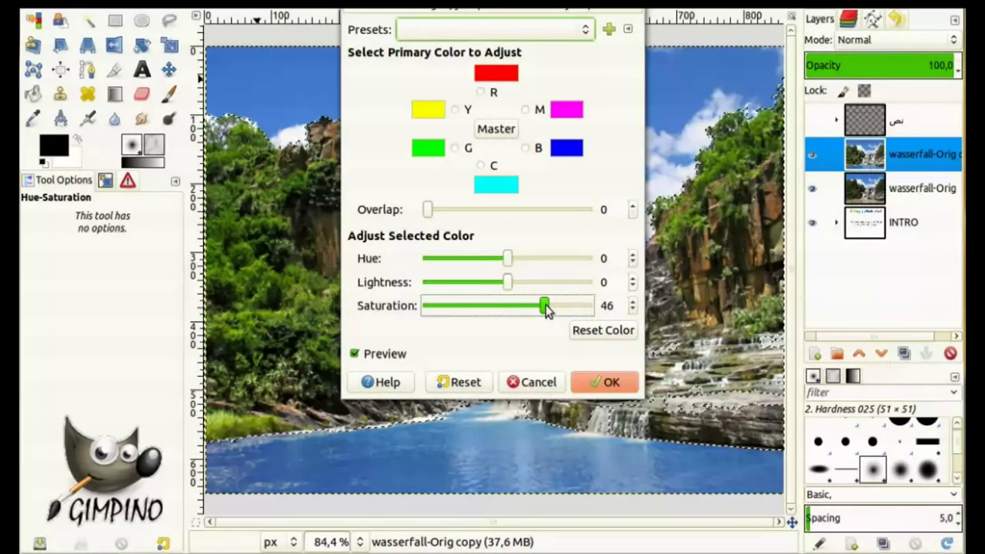
double_click(631, 279)
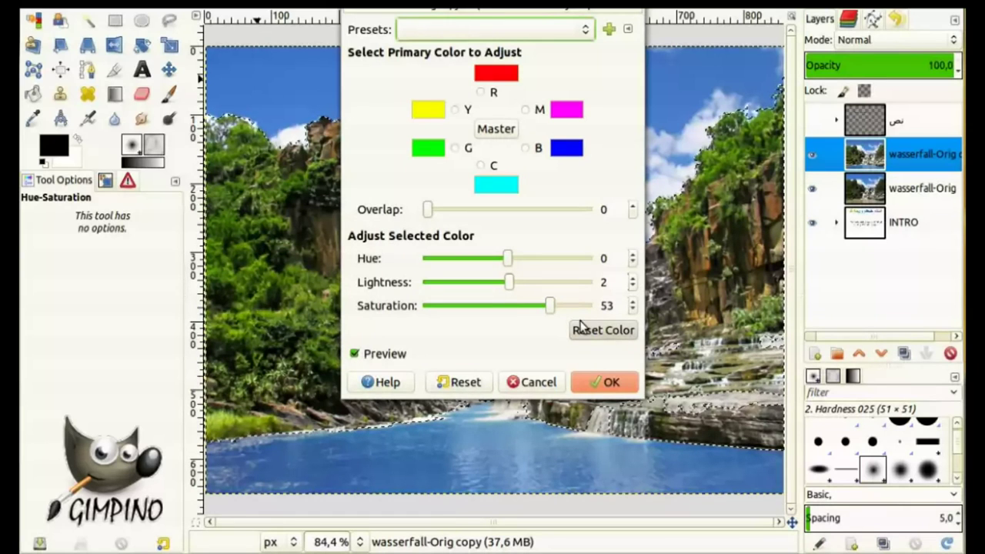
double_click(631, 309)
click(631, 309)
click(620, 384)
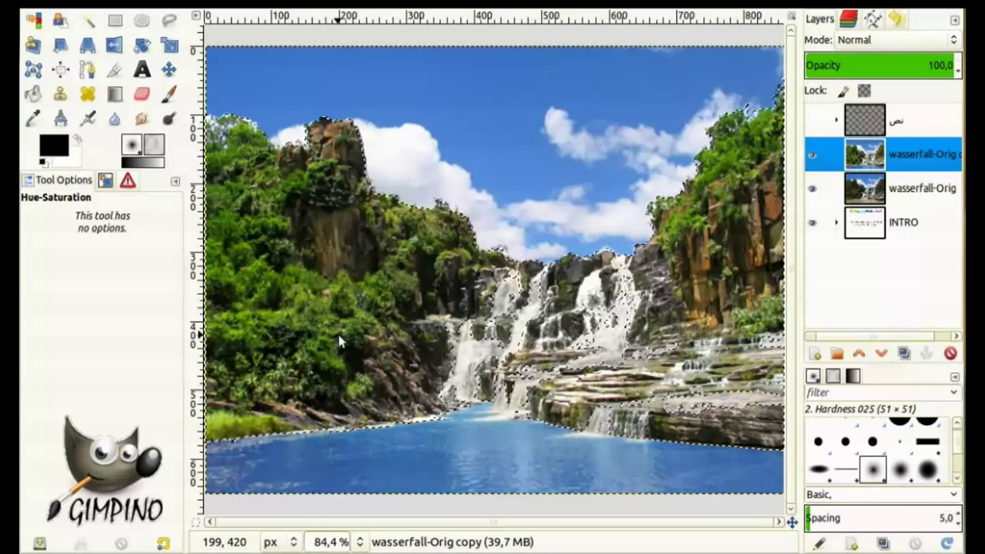
- Load the سماء sky channel as the selection on the wasserfall-Orig copy layer
right_click(287, 156)
mouse_move(328, 217)
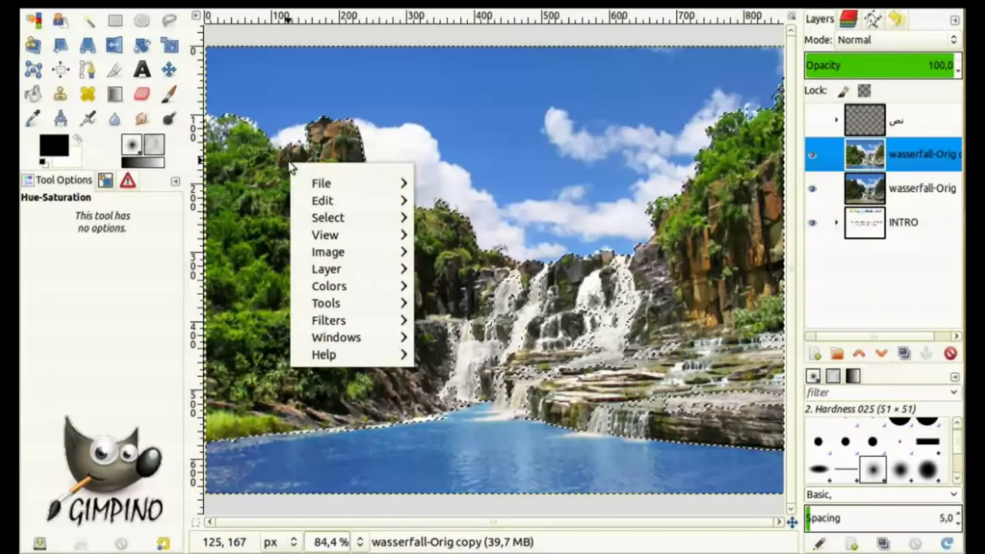
click(449, 227)
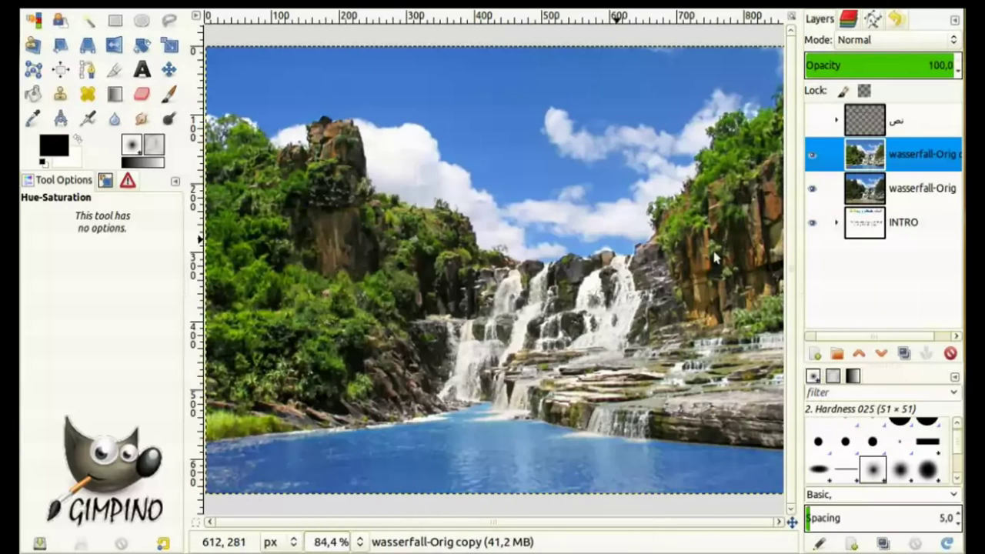
click(848, 20)
click(865, 159)
click(929, 352)
click(817, 20)
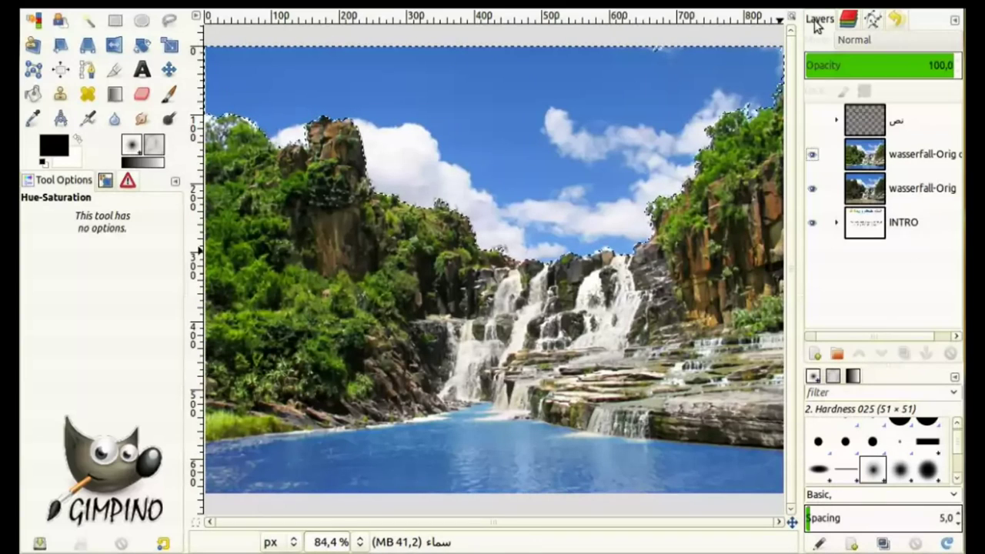
click(871, 155)
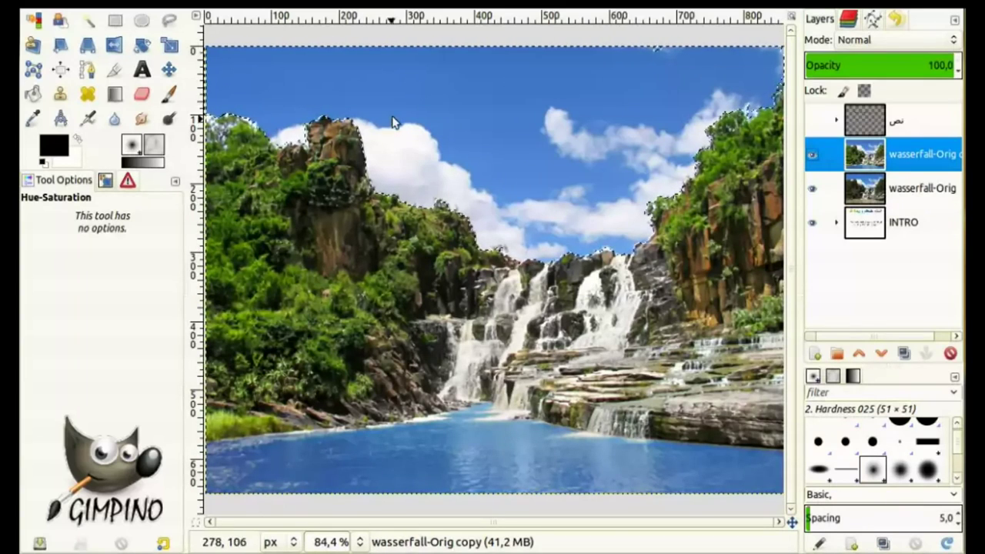
- Darken the sky with Levels, raising the input black point to 68
right_click(385, 90)
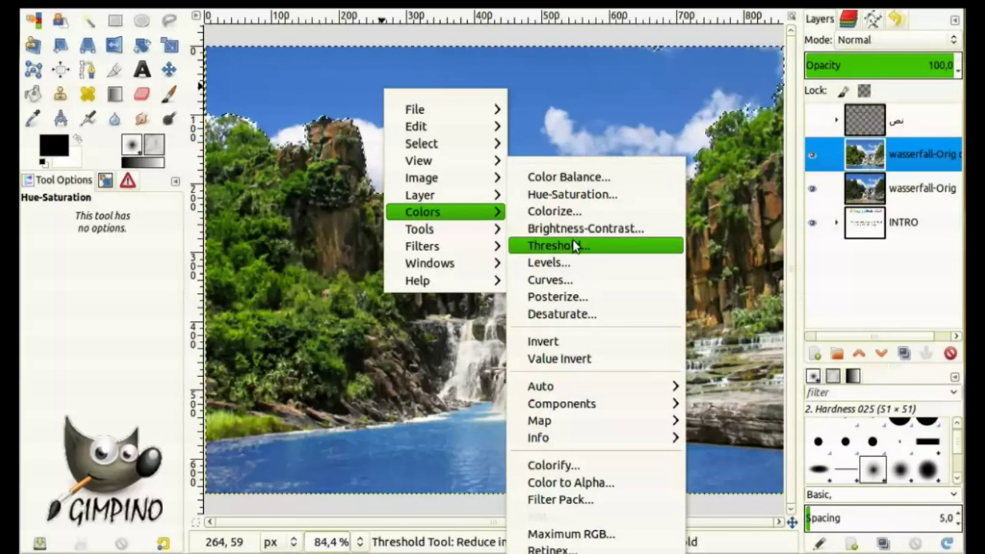
click(576, 264)
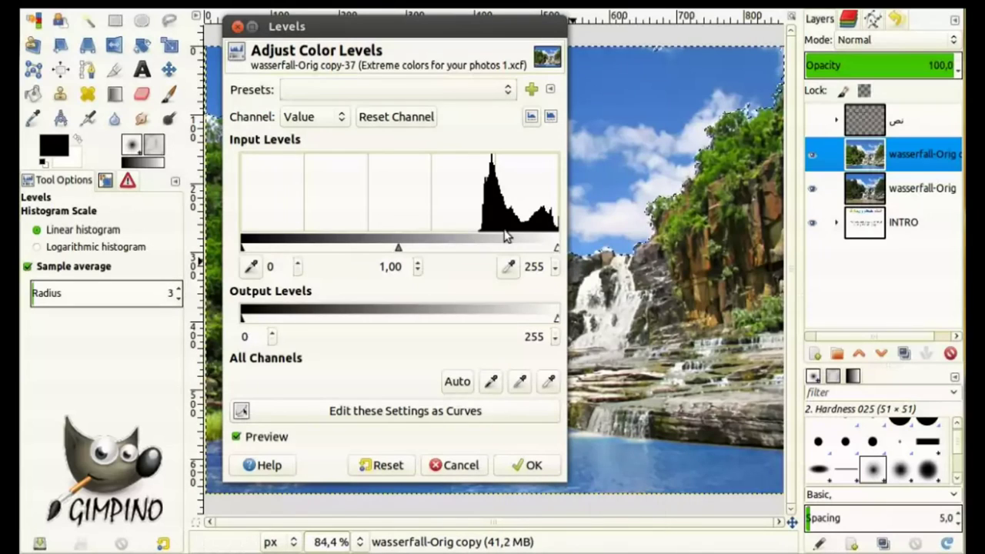
drag(243, 248, 303, 248)
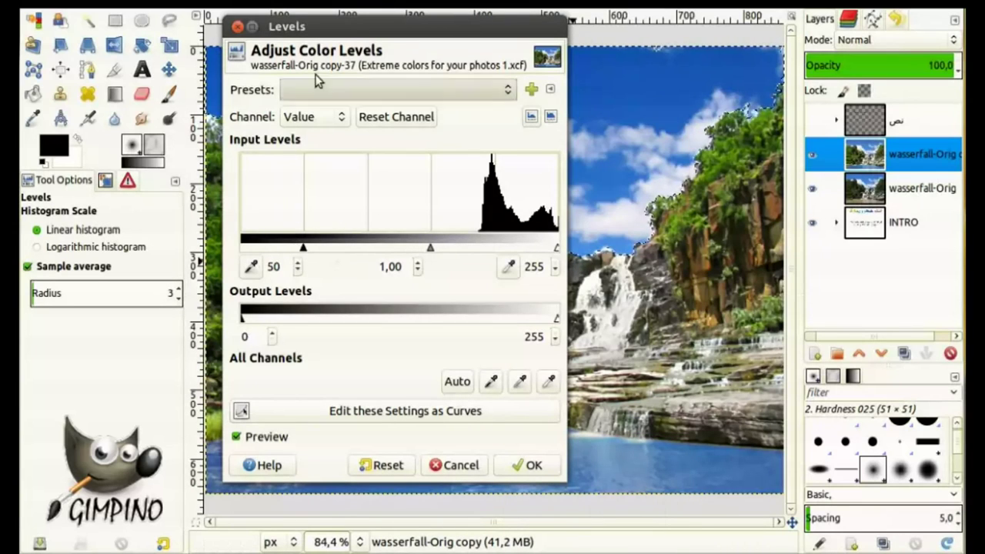
drag(310, 27, 657, 34)
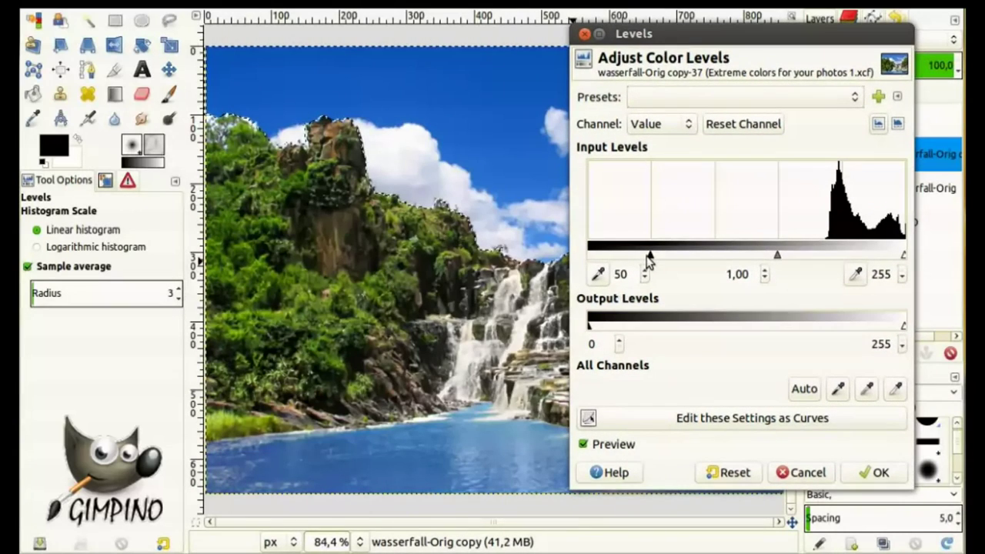
drag(652, 260, 673, 261)
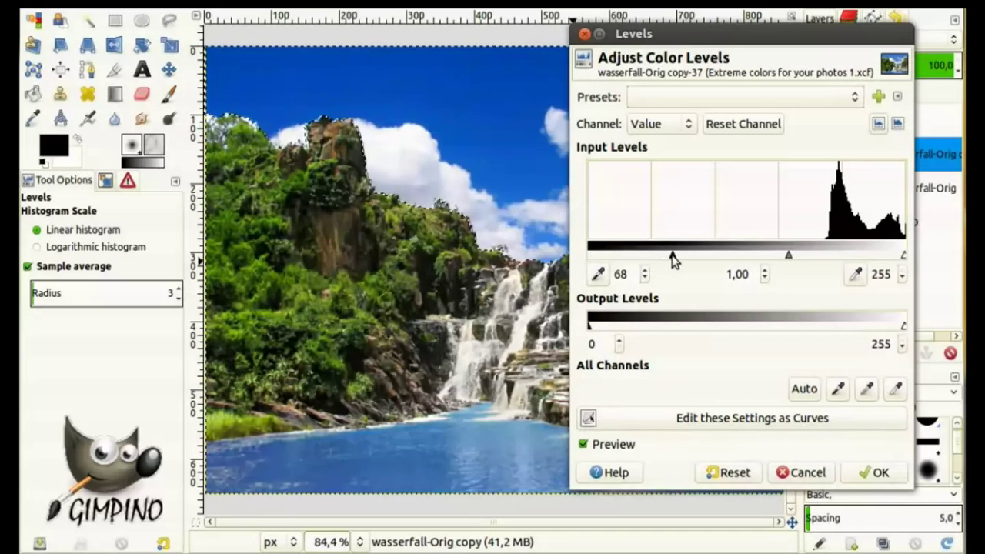
click(584, 444)
click(584, 445)
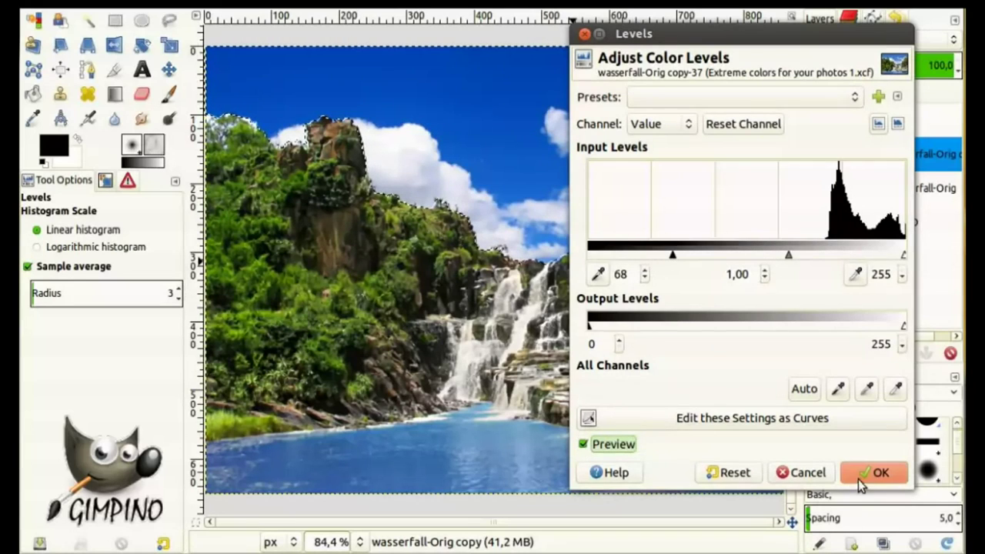
click(877, 472)
- Clear the selection and toggle the edited copy off and on to compare with the original
right_click(246, 113)
mouse_move(284, 167)
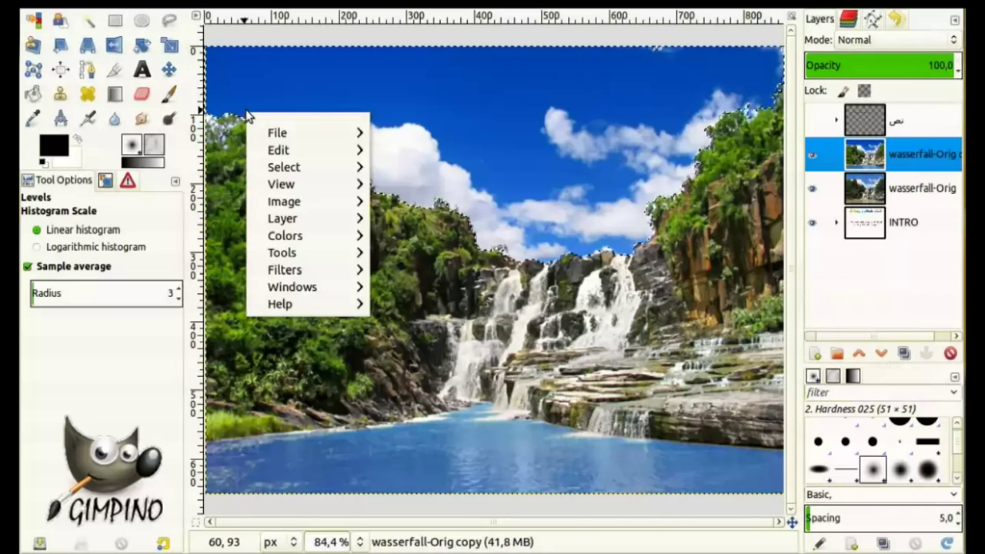
click(407, 192)
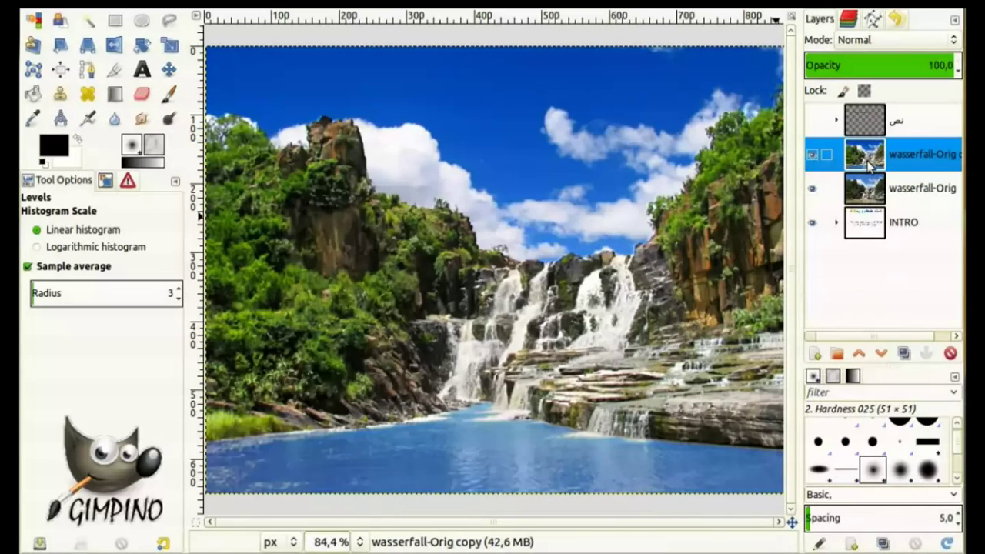
click(812, 156)
click(812, 156)
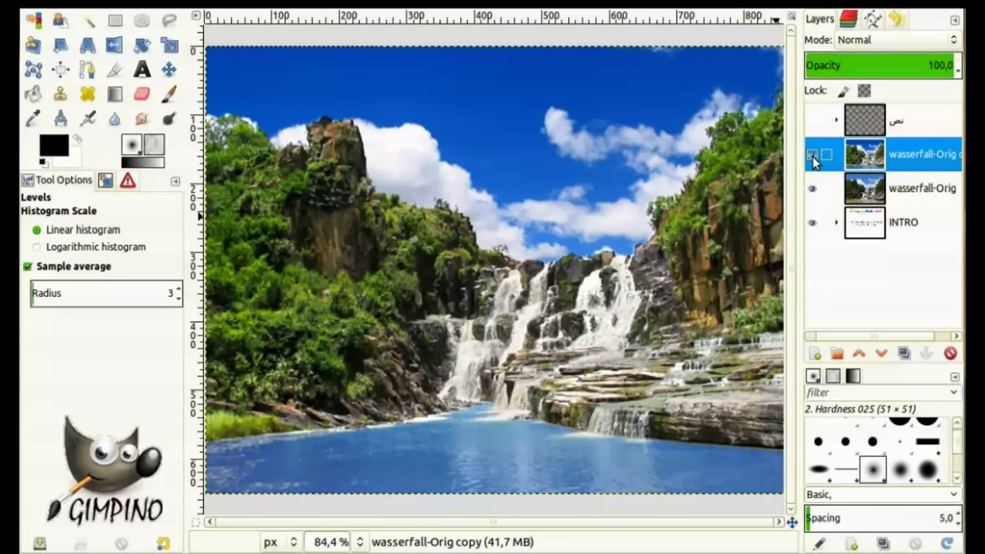
click(812, 155)
click(812, 156)
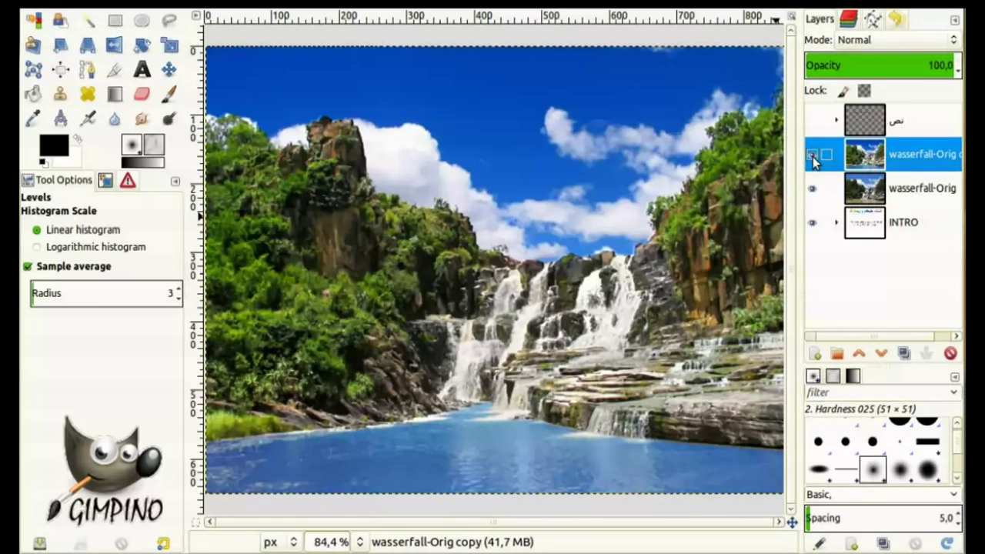